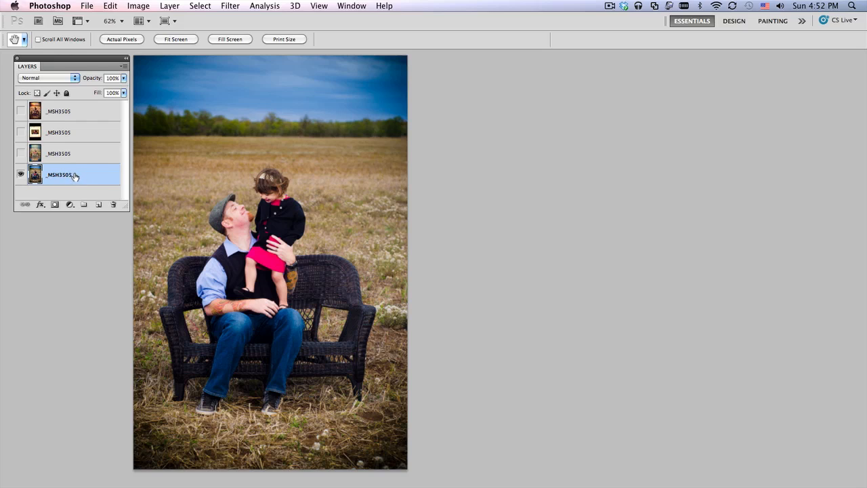
Step: Compare the retro versions of the portrait by showing the hidden layers one after another, ending with only the original visible
click(21, 154)
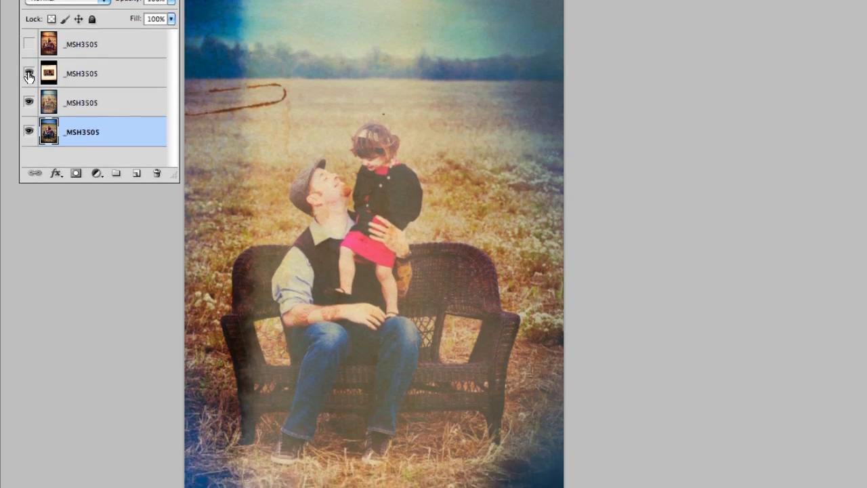
click(29, 110)
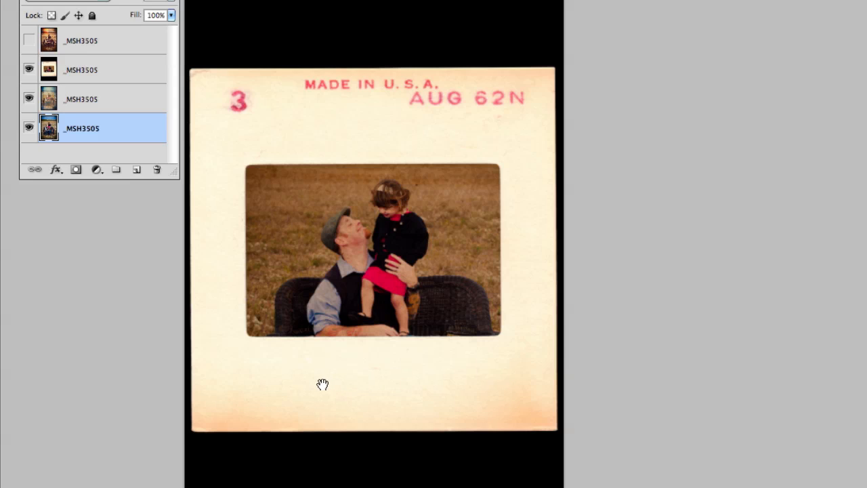
click(28, 42)
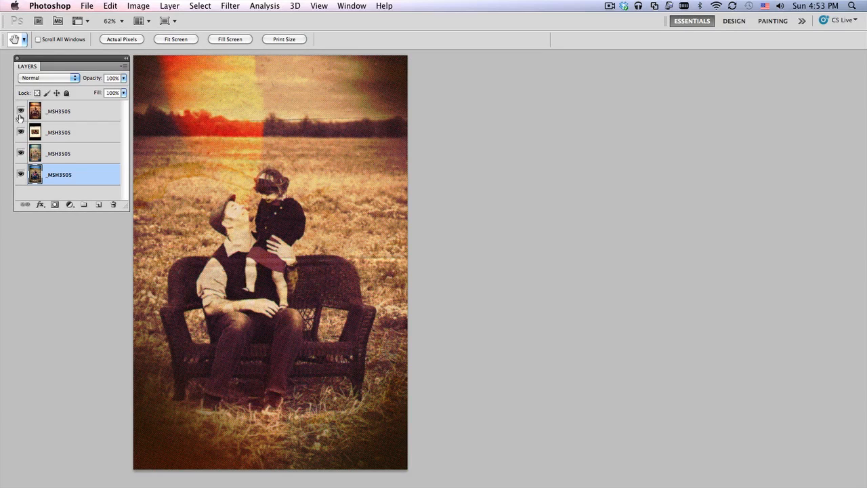
click(28, 91)
click(21, 154)
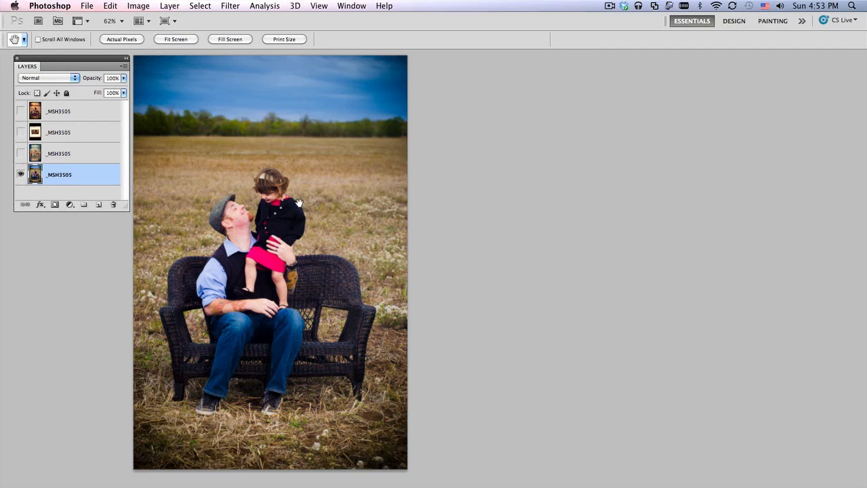
Step: Launch the Mister Retro Retrographer filter on the original photo and zoom its preview out to 50%
click(230, 6)
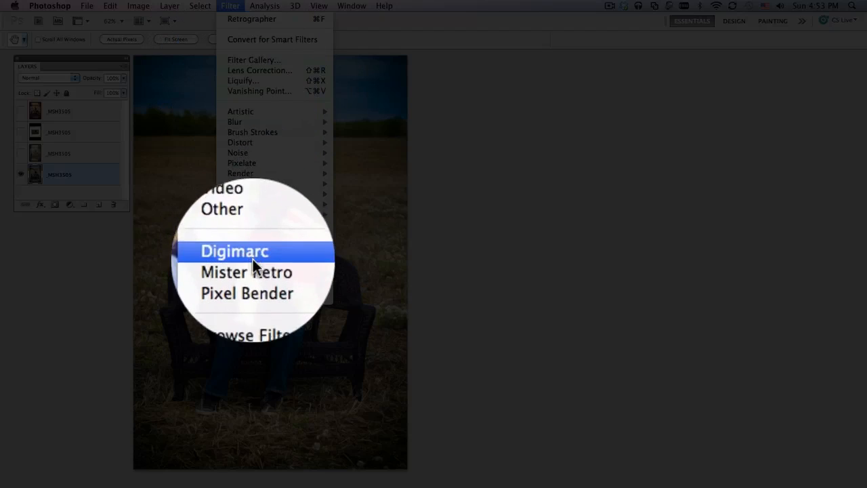
mouse_move(257, 266)
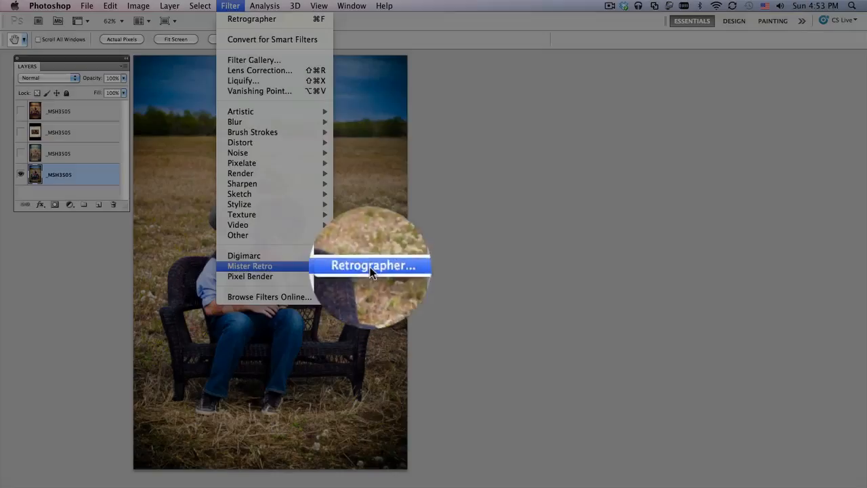
click(370, 267)
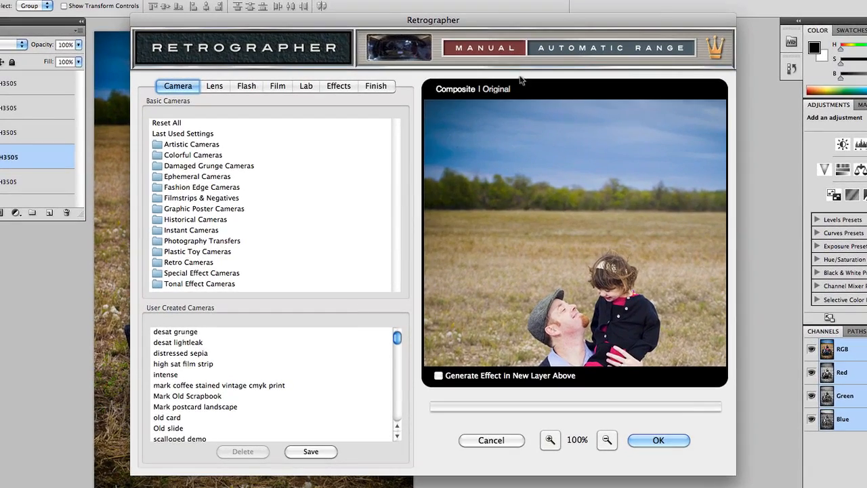
drag(513, 27, 522, 42)
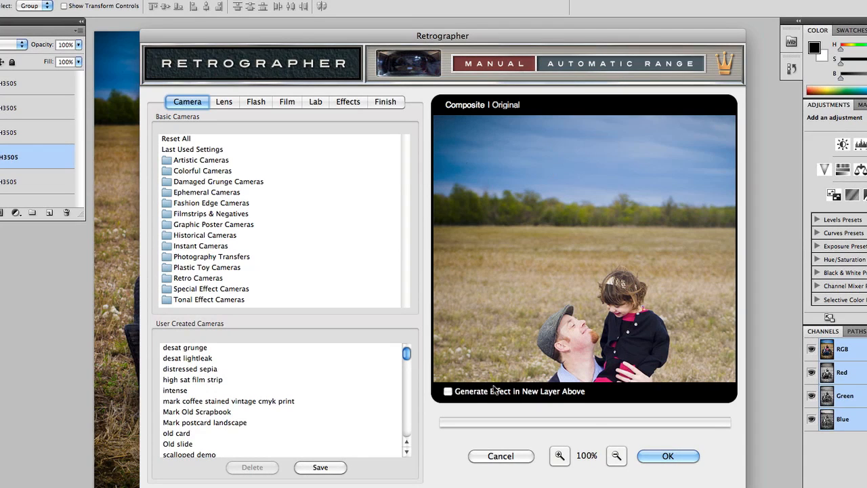
click(616, 455)
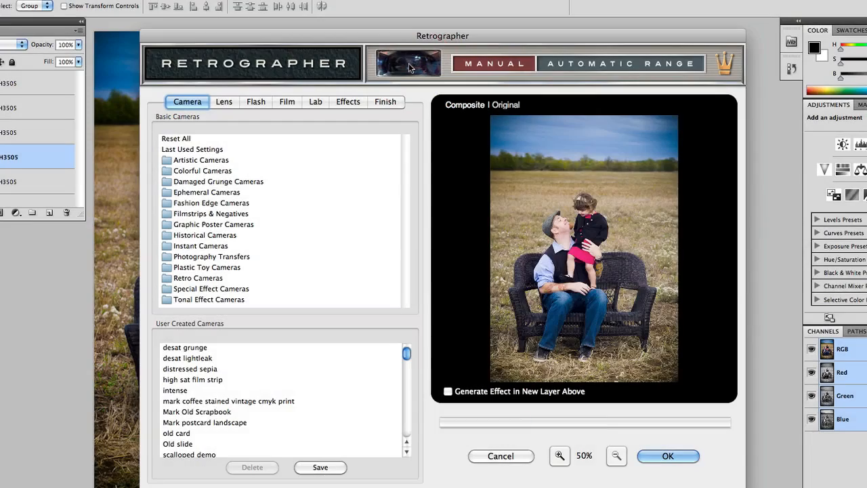
Step: Try a randomly generated camera effect on the photo and reset all filter settings
click(410, 69)
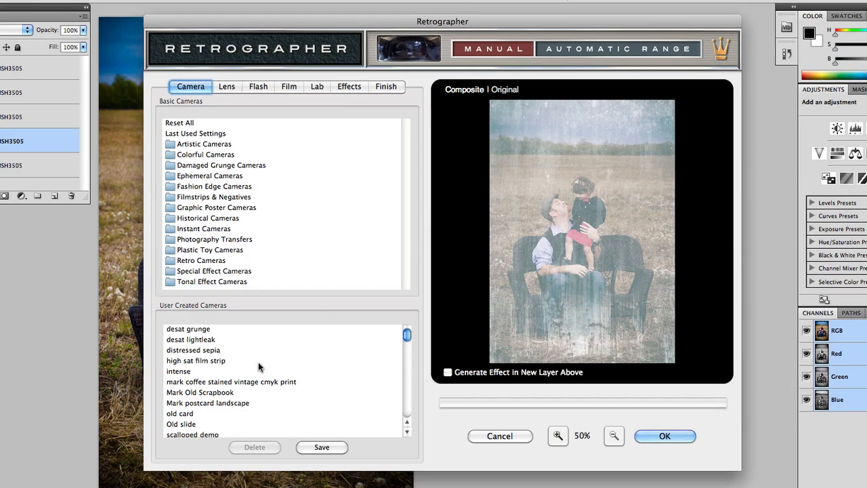
click(331, 450)
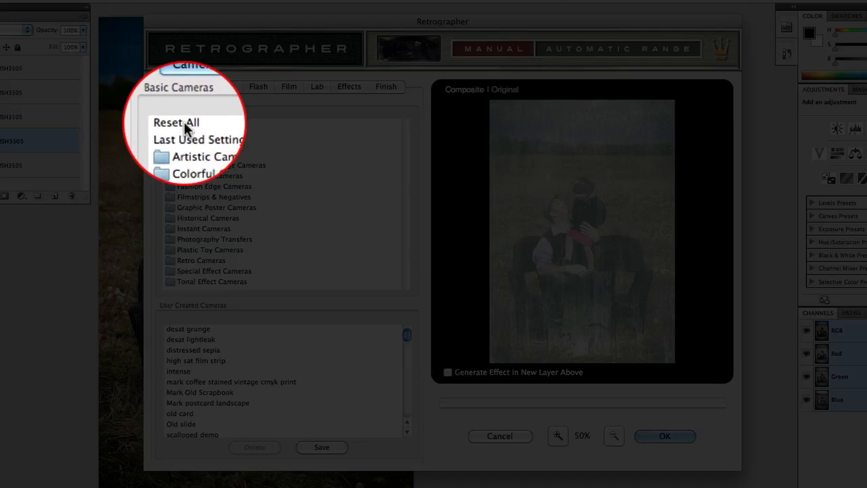
click(184, 123)
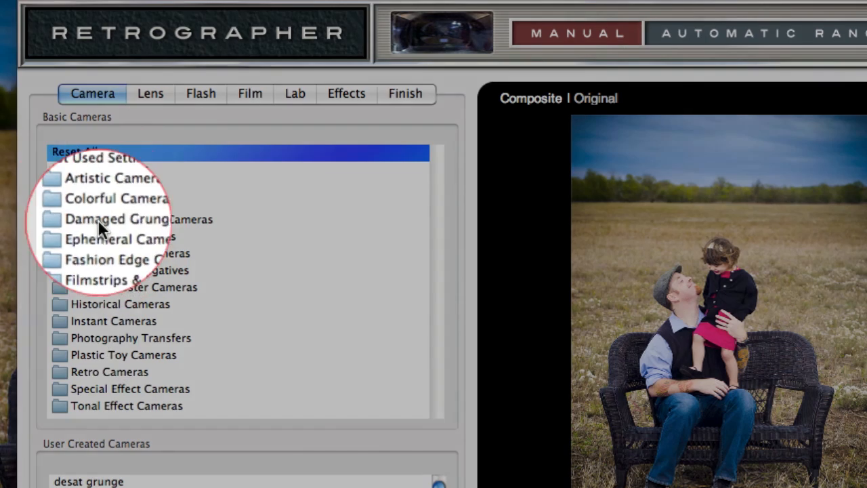
Step: Try the Gnarly Old Photograph preset from Damaged Grunge Cameras, reset all settings and return to the camera categories
click(99, 219)
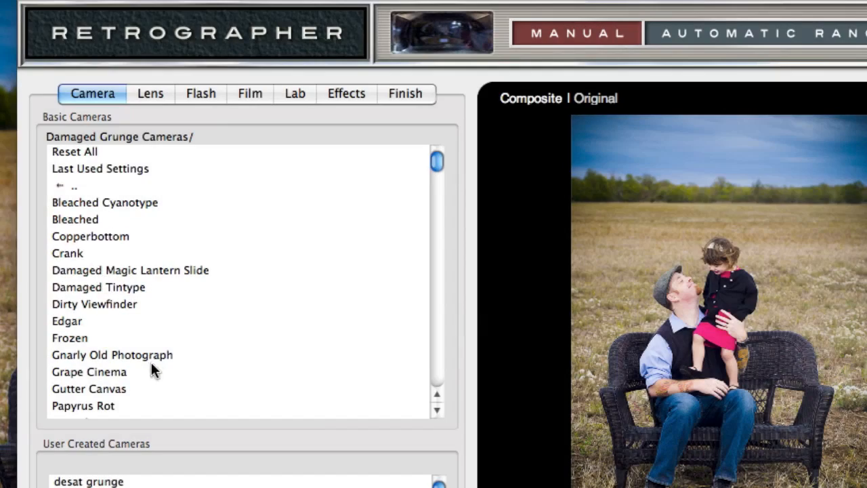
click(154, 354)
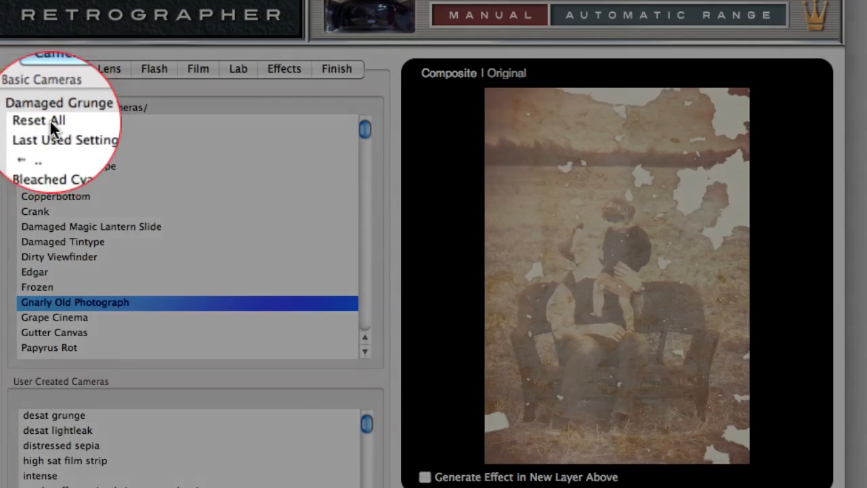
click(34, 120)
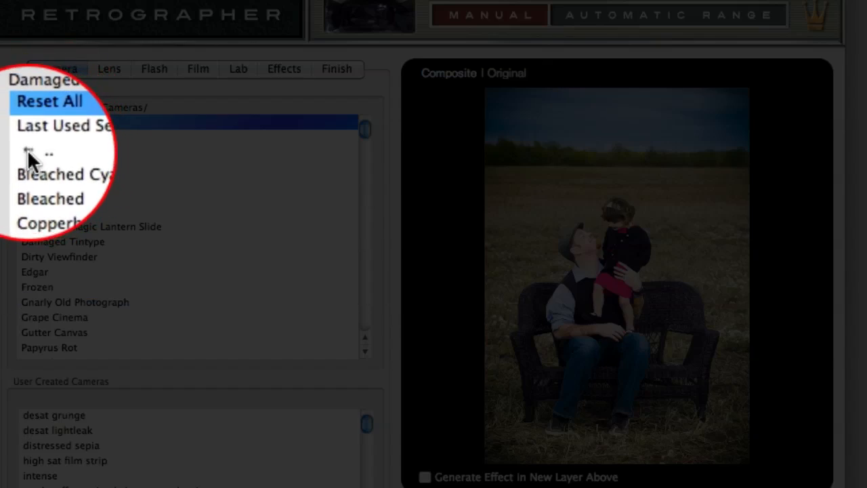
double_click(28, 150)
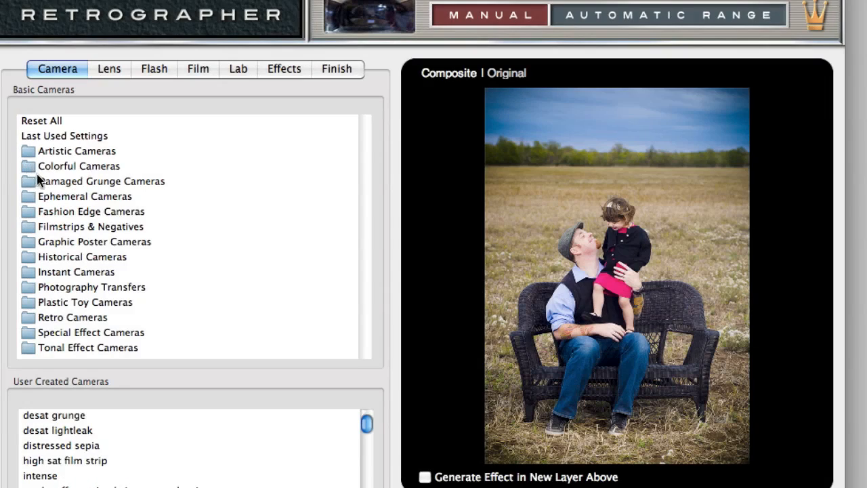
Step: Try the Hazy Recollection preset from Retro Cameras and reset all settings
double_click(74, 317)
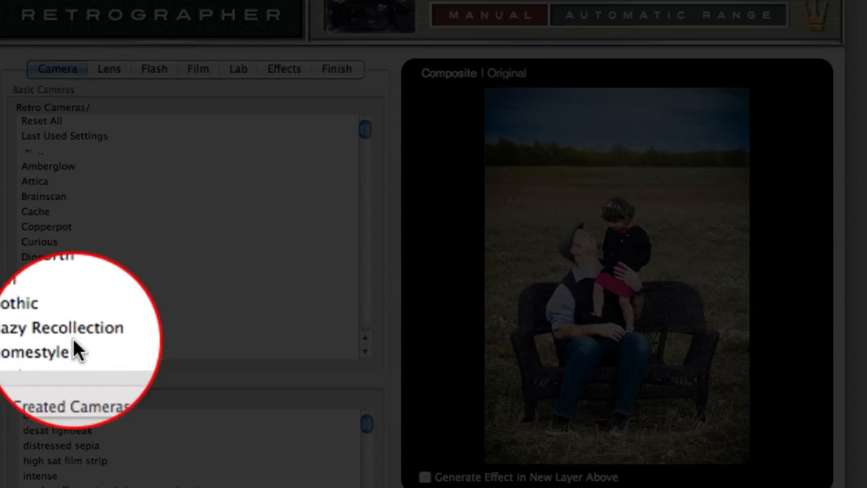
click(73, 334)
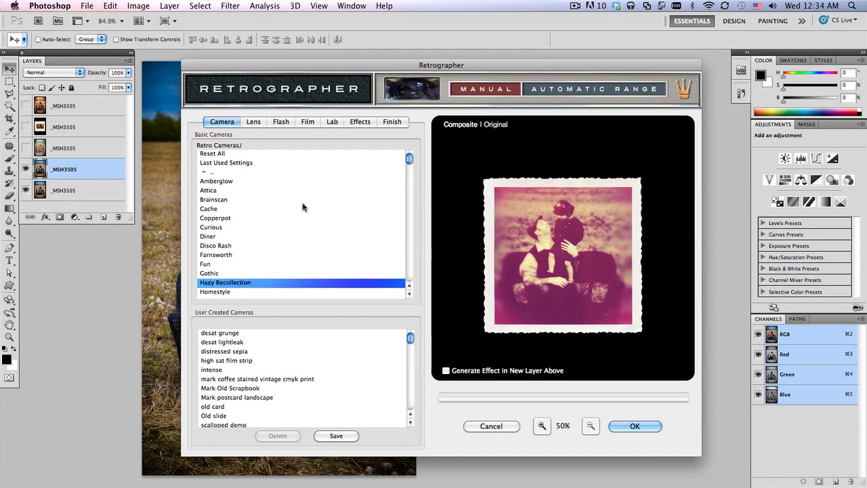
click(216, 155)
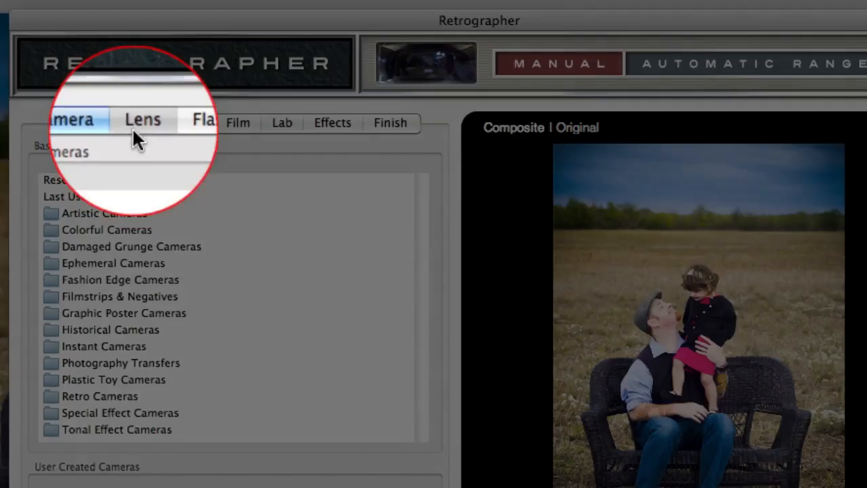
Step: Apply the rectangular focus blur preset to the lens, keeping the Rectangle blur shape
click(138, 128)
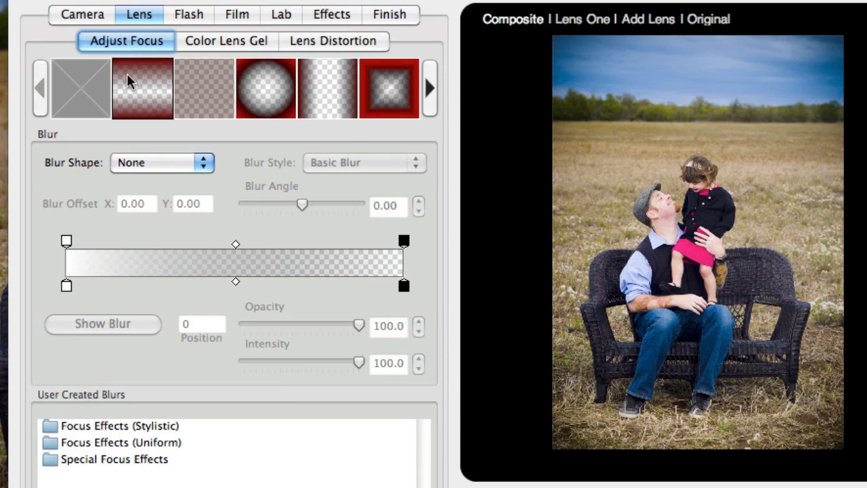
click(393, 108)
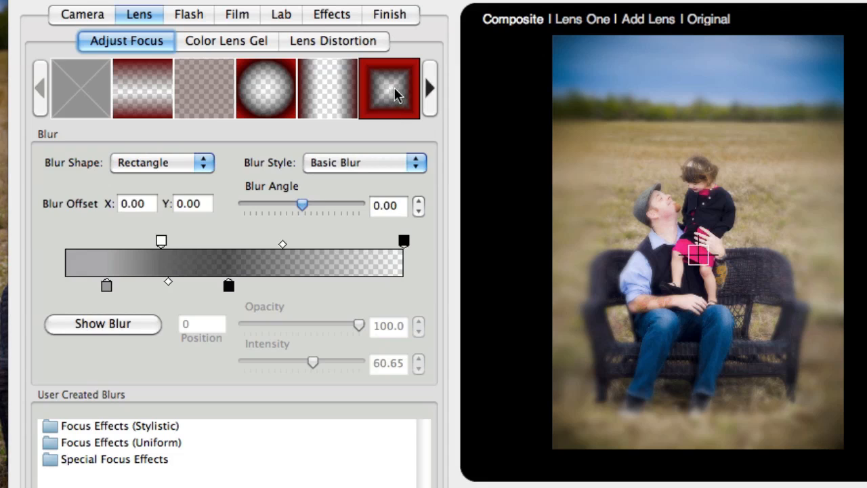
click(203, 162)
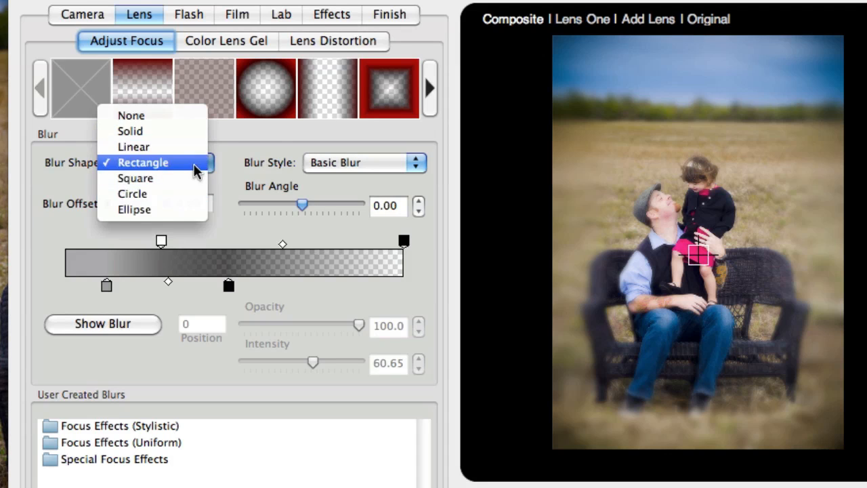
click(300, 170)
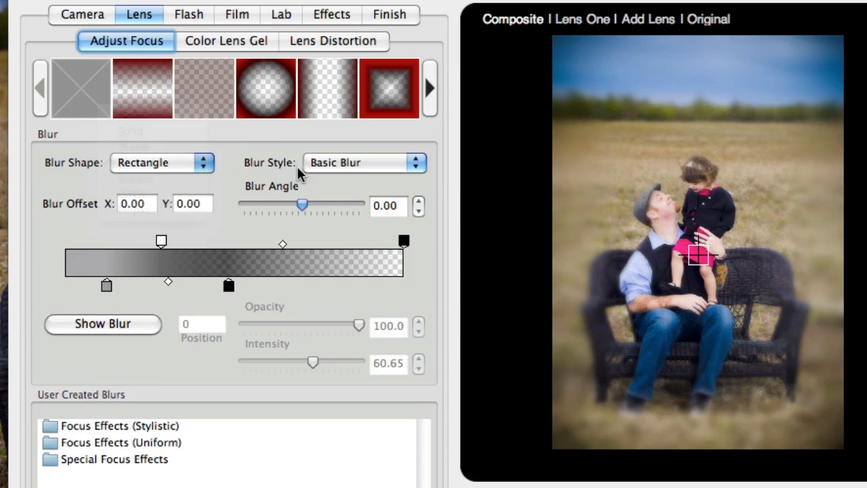
Step: Set the lens blur style to Zoom Blur, with offset X -0.40, Y 21.17 and a blur angle of 7.20
click(408, 164)
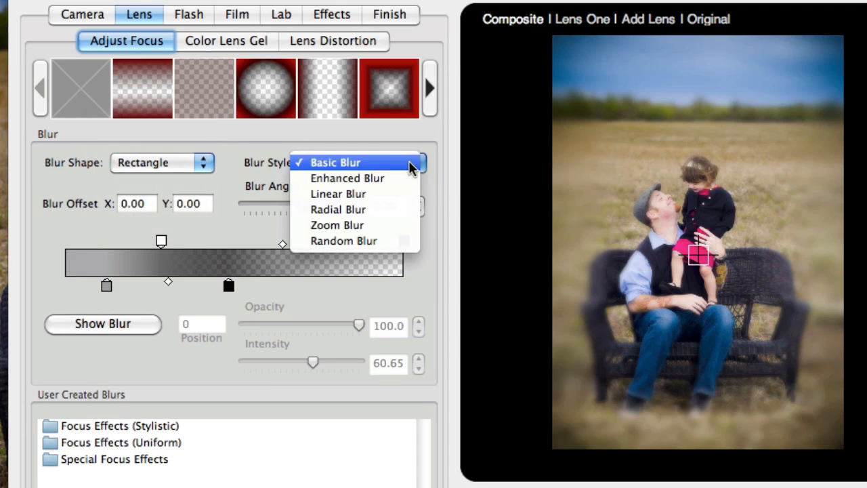
click(382, 226)
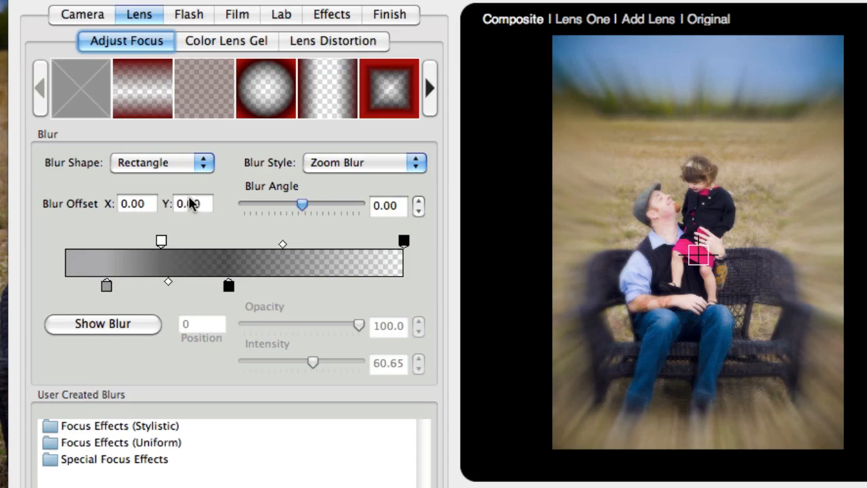
drag(698, 254, 697, 208)
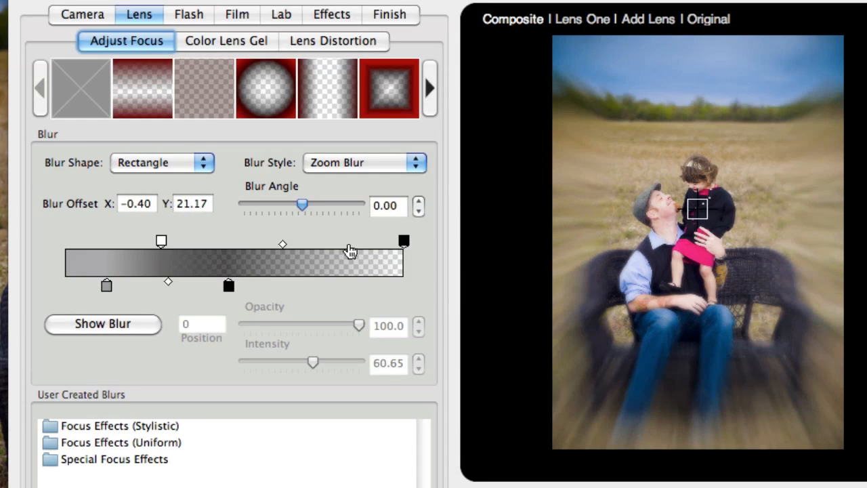
mouse_move(303, 204)
mouse_down()
mouse_move(294, 204)
mouse_move(327, 204)
mouse_move(286, 206)
mouse_move(304, 204)
mouse_up()
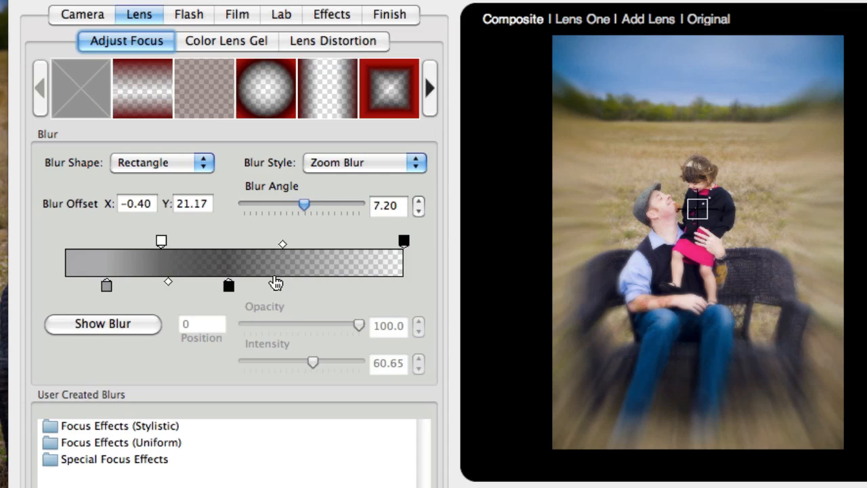
Step: Using the blur overlay, move the grey and black intensity stops to 5 and 67, the black opacity stop to 92, and shift the white stop outward
click(111, 323)
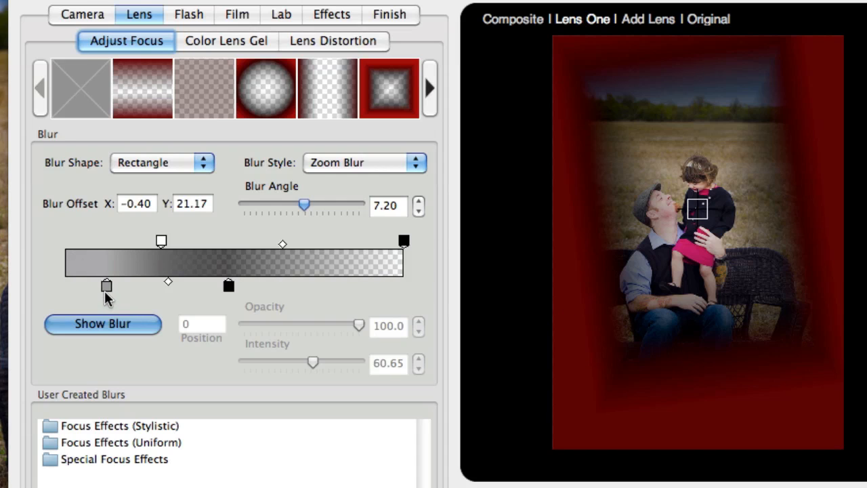
drag(106, 288, 86, 288)
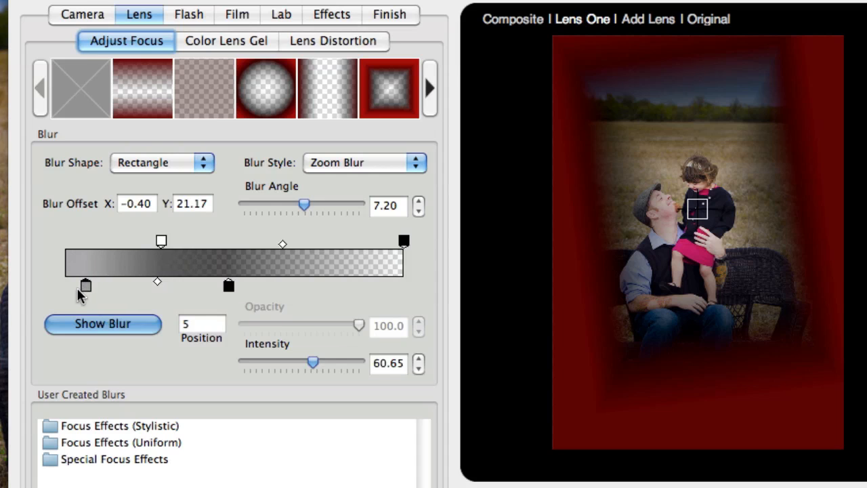
drag(161, 242, 126, 243)
drag(229, 285, 314, 287)
drag(404, 241, 378, 241)
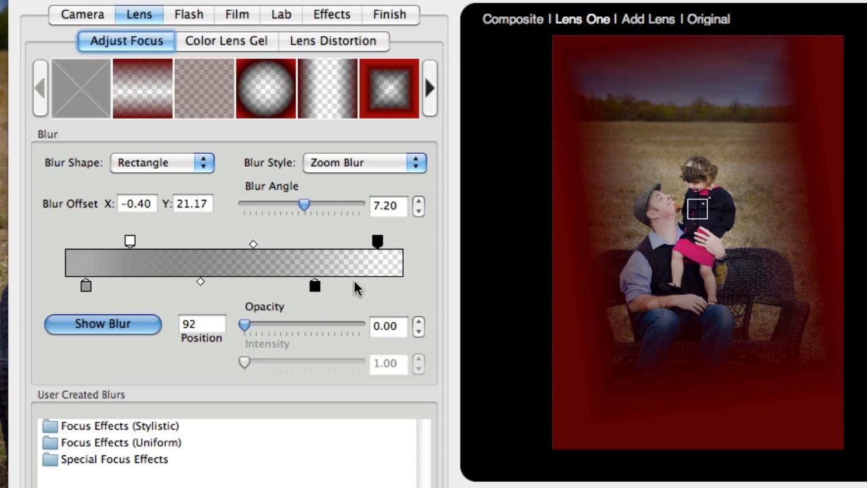
drag(314, 287, 295, 287)
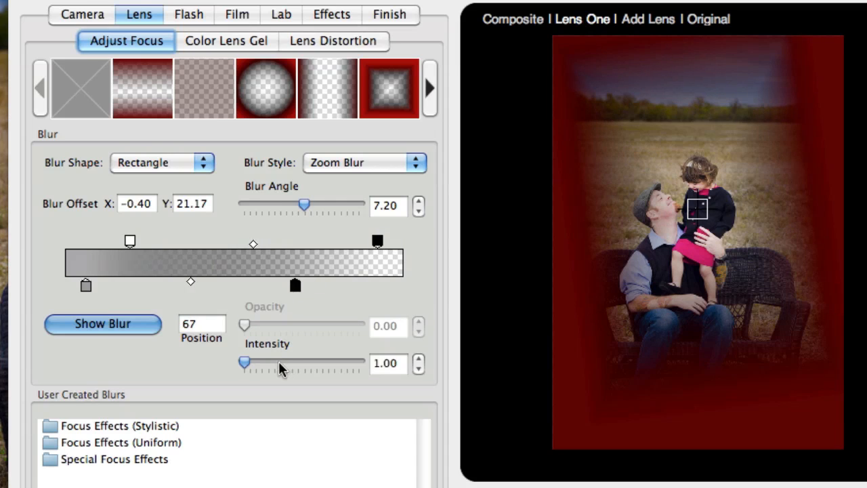
click(110, 325)
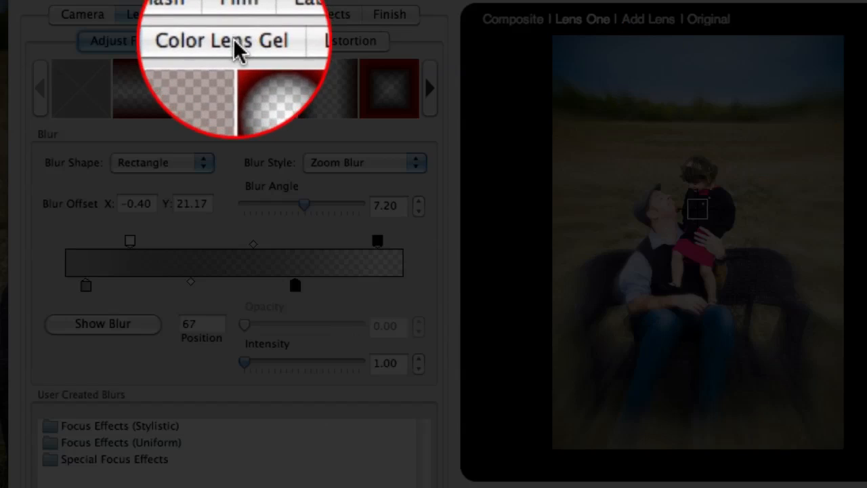
Step: Add the square yellow, orange and red color lens gel preset to the photo, keeping the Square gel shape
click(227, 40)
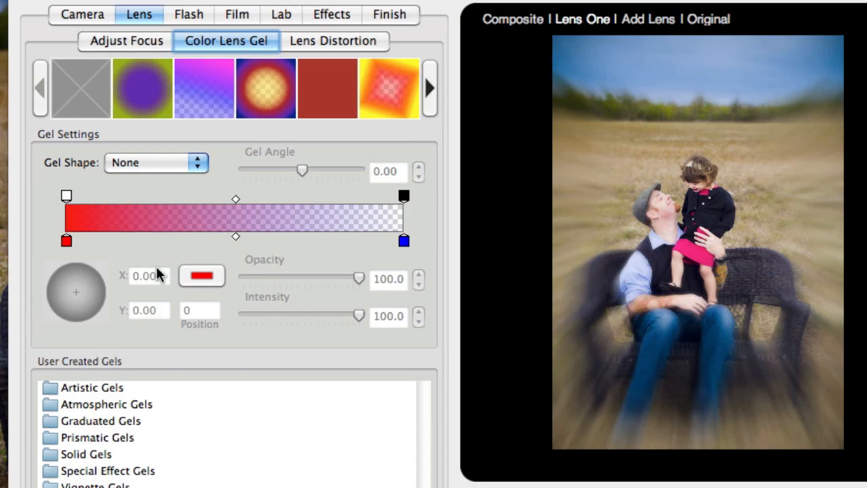
click(388, 88)
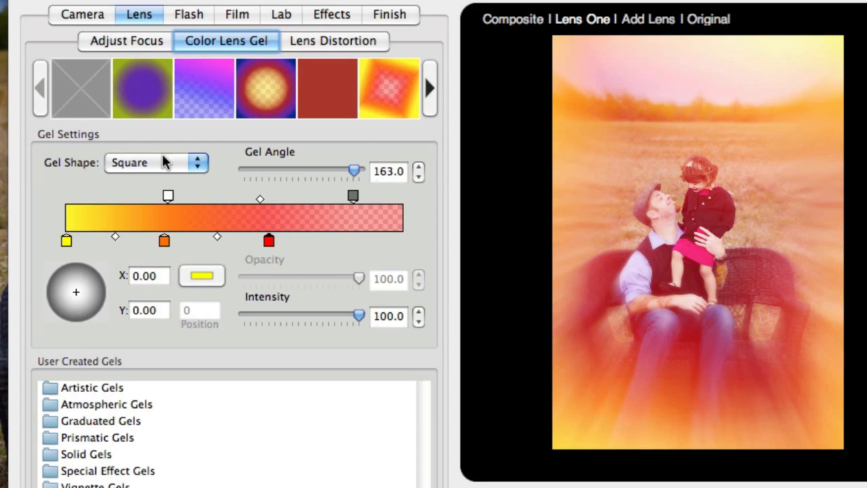
click(197, 167)
click(198, 208)
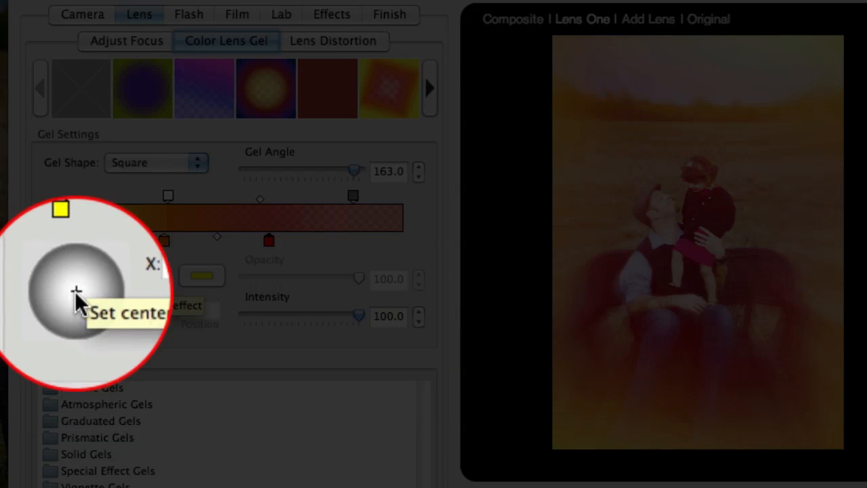
Step: Offset the center of the square gel to X -4.62, Y 3.83
mouse_move(76, 291)
mouse_down()
mouse_move(80, 281)
mouse_move(83, 301)
mouse_move(68, 292)
mouse_move(74, 278)
mouse_up()
drag(71, 309, 75, 293)
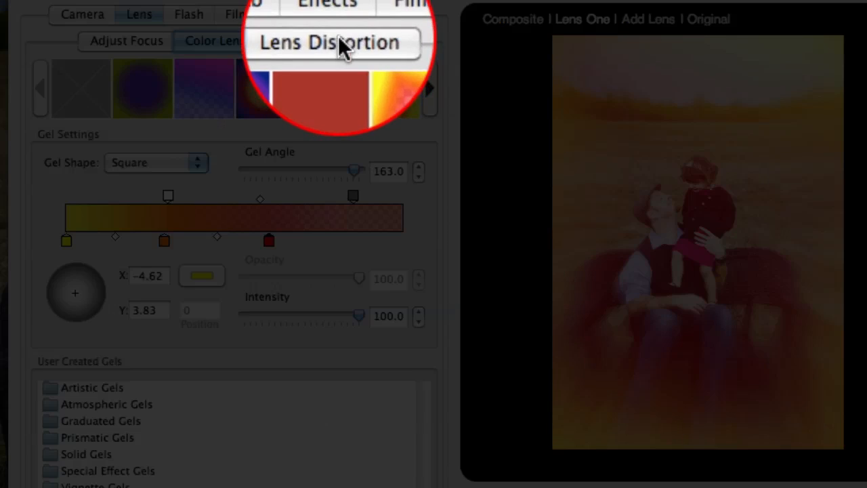
Step: Distort the lens with aberration opacity 96 and scale 100, and set both ghosting opacity and ghosting scale to 100
click(335, 41)
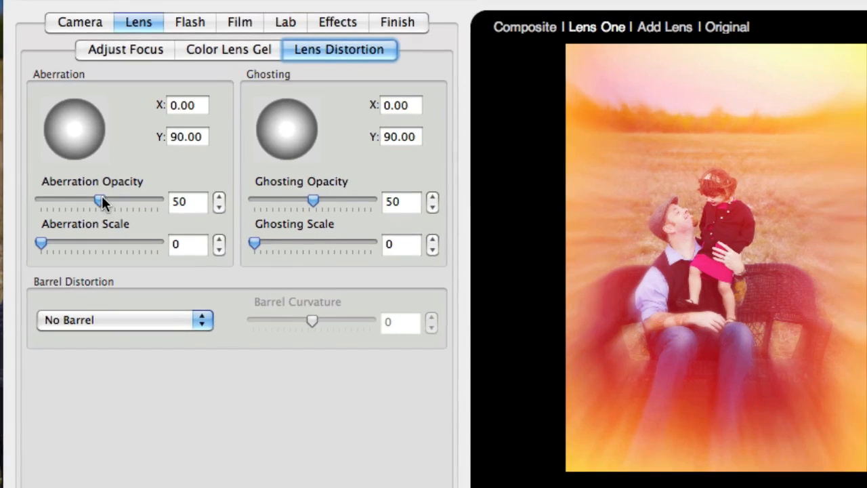
drag(102, 187, 154, 187)
drag(27, 298, 158, 298)
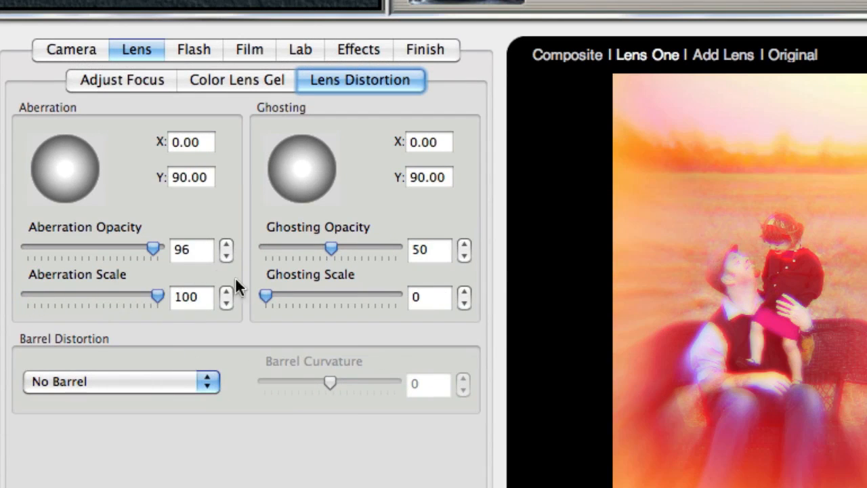
drag(265, 298, 393, 313)
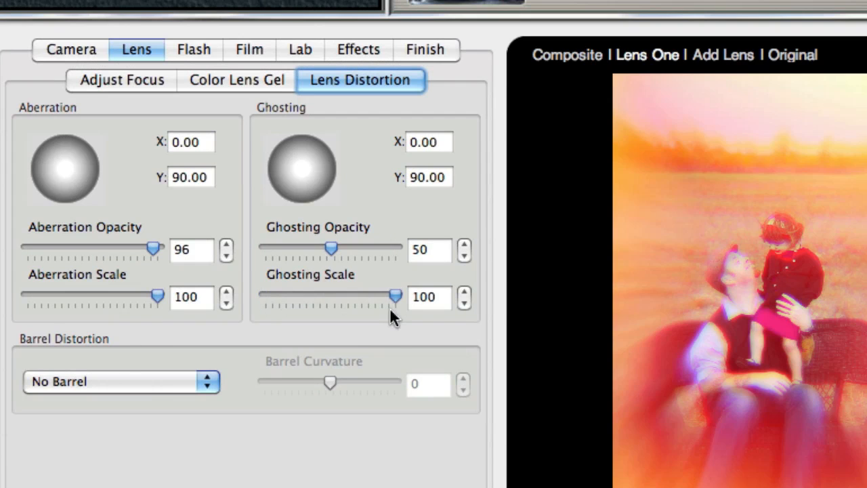
drag(334, 250, 400, 250)
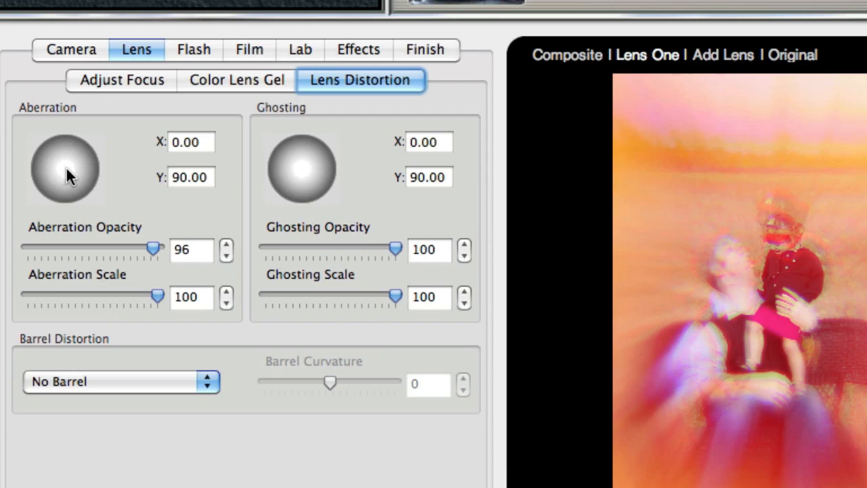
Step: Aim the aberration at X -49.40, Y 59.01 and the ghosting at X 34.50, Y 27.37
drag(66, 169, 89, 196)
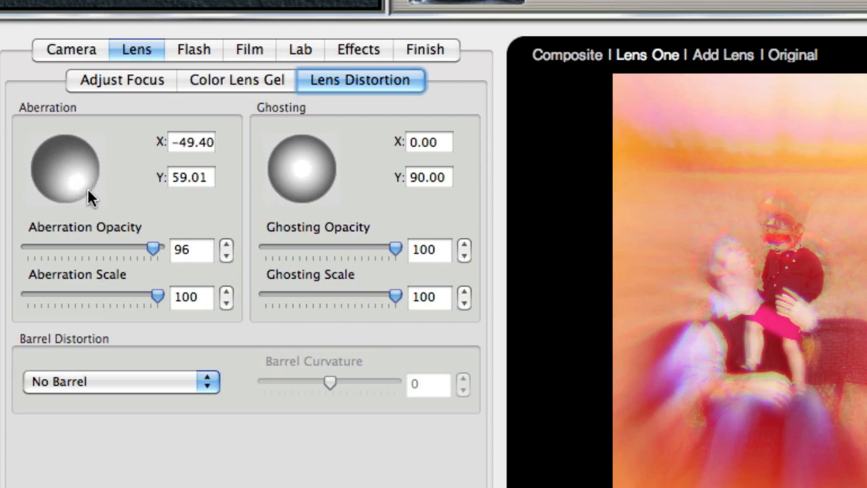
drag(322, 167, 305, 215)
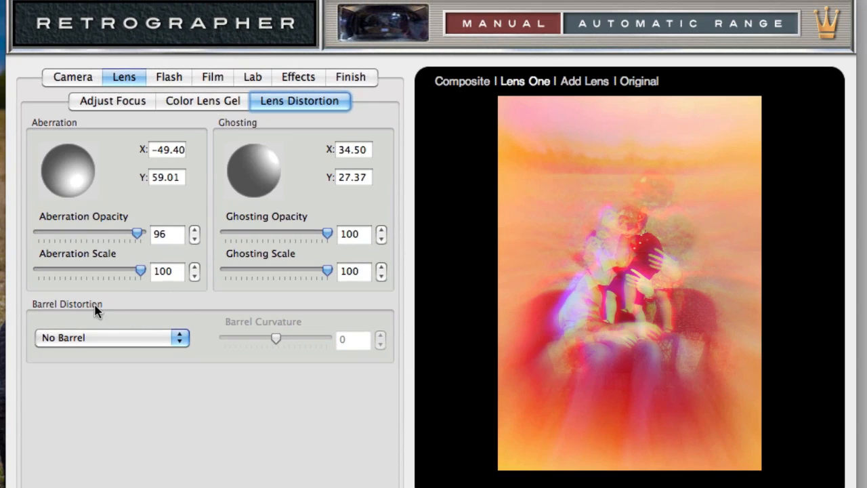
Step: Try the Fisheye One barrel distortion on the lens, finishing with No Barrel selected
click(177, 339)
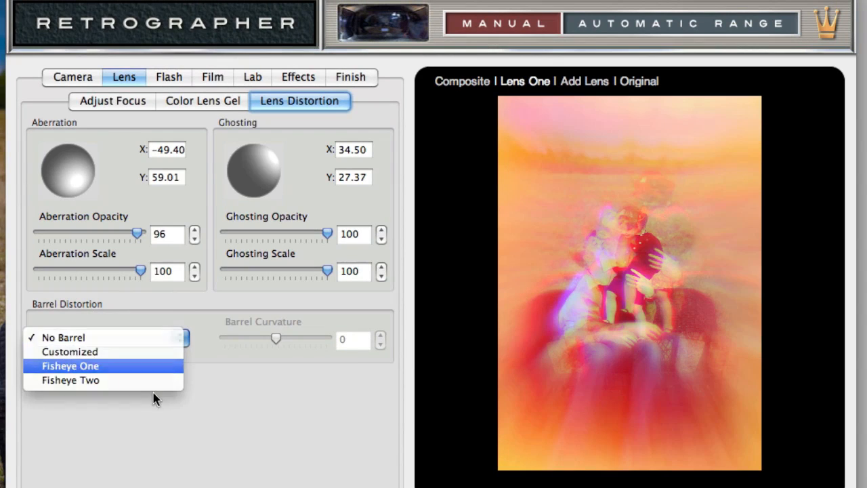
click(153, 367)
mouse_move(278, 340)
mouse_down()
mouse_move(314, 340)
mouse_move(273, 339)
mouse_up()
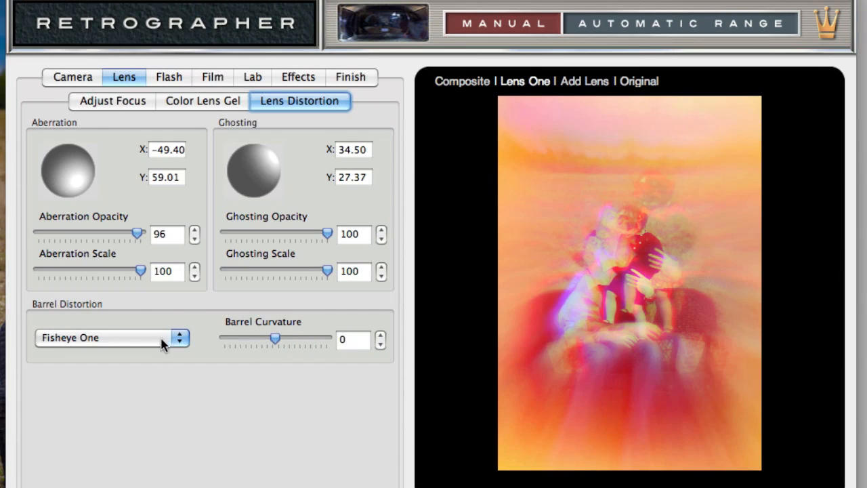
click(163, 344)
click(146, 305)
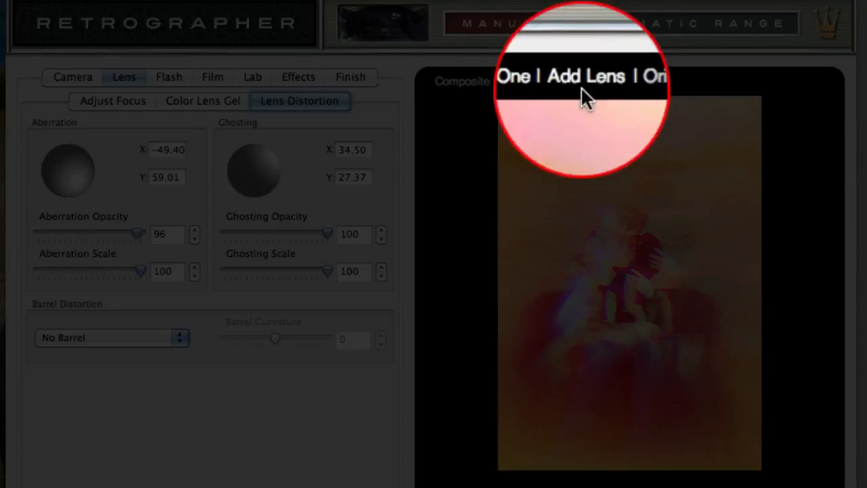
Step: Add a second lens with the elliptical Zoom Blur focus preset and the circular green and purple gel preset
click(586, 80)
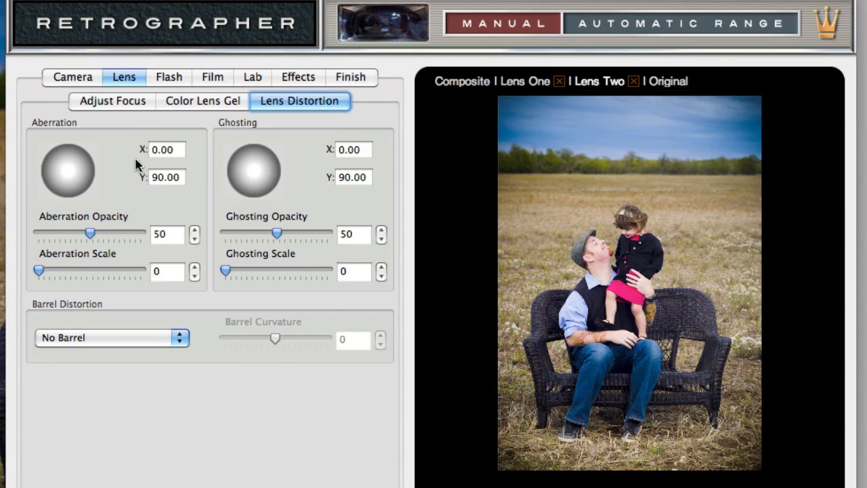
click(132, 102)
click(242, 145)
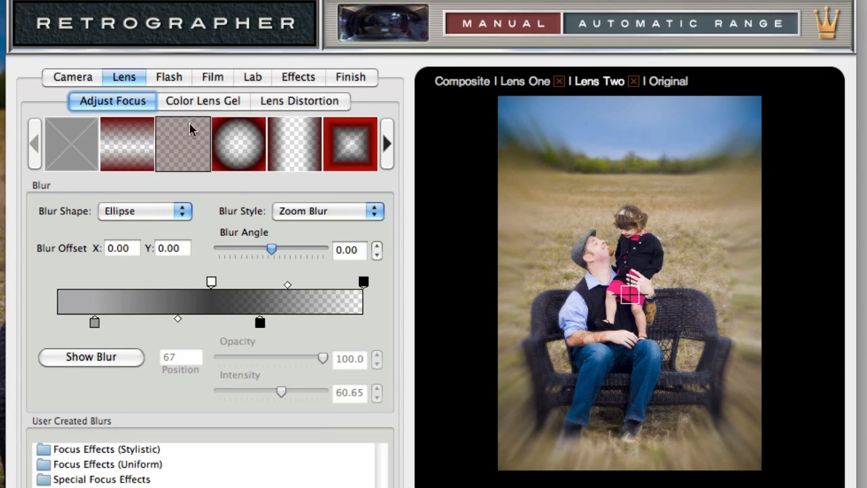
click(205, 101)
click(133, 148)
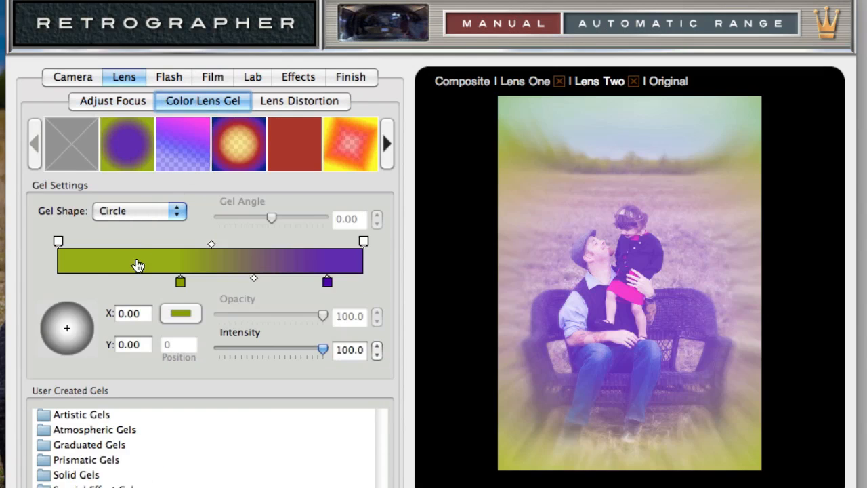
Step: Set the second lens's aberration opacity to 68 and aberration scale to 52
click(300, 103)
drag(90, 234, 109, 234)
drag(51, 271, 92, 271)
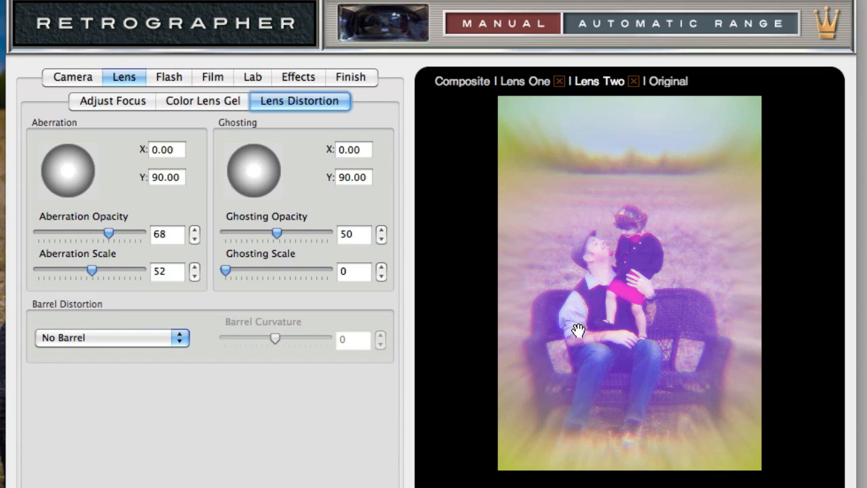
Step: Compare Lens One with Lens Two, and delete Lens One
click(526, 87)
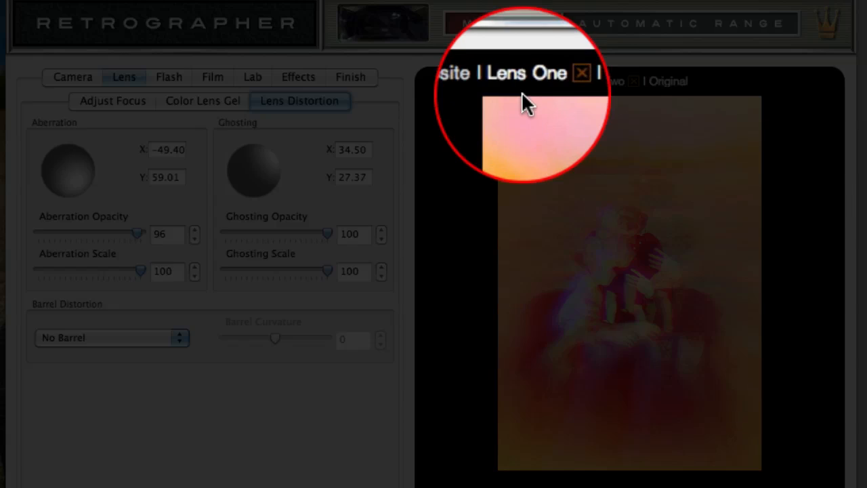
click(597, 81)
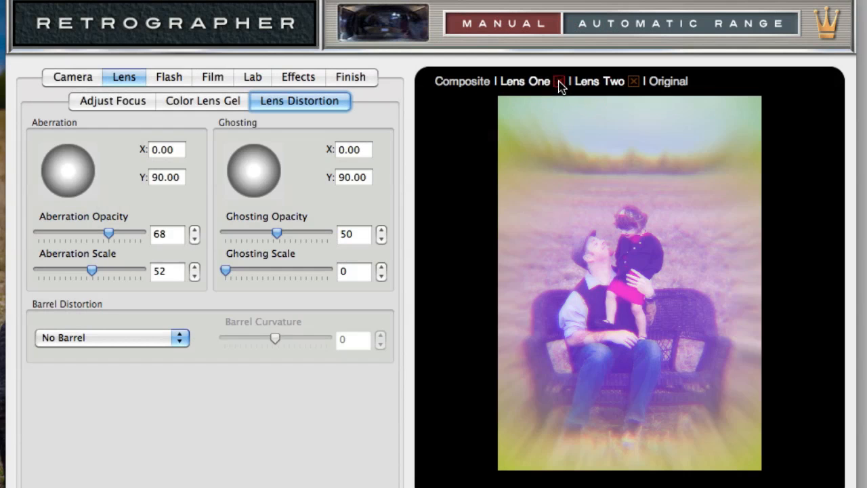
click(558, 81)
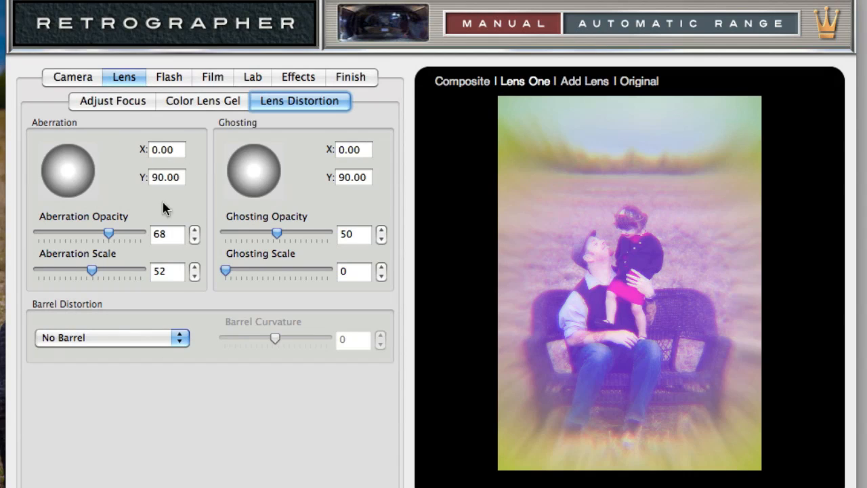
Step: Reset all camera settings to return the photo to its unfiltered look
click(80, 78)
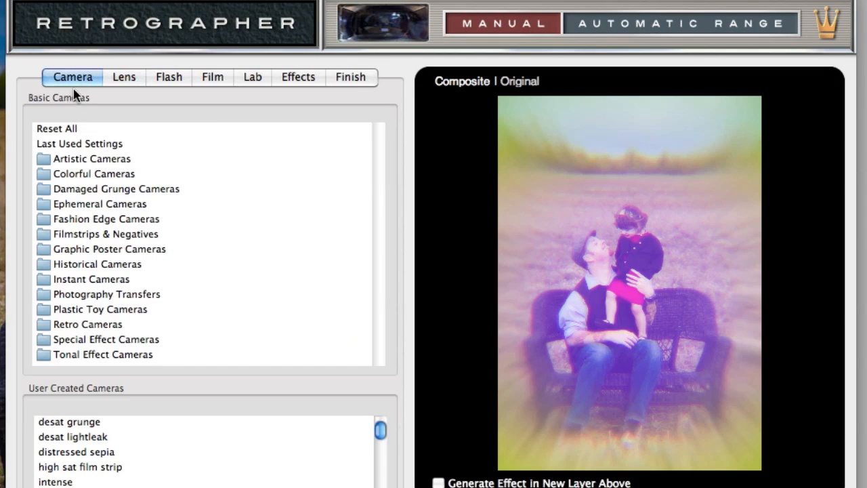
click(67, 129)
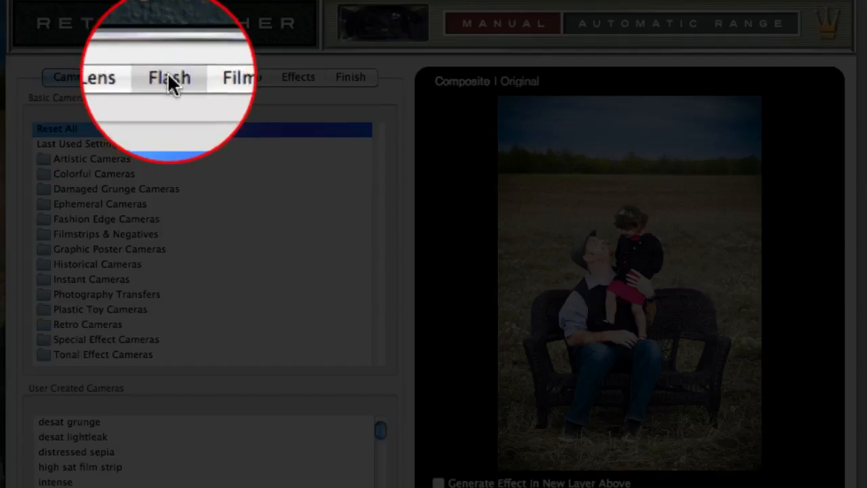
Step: Try the Pro Flash Flood, Enhanced Flash and Pro Flash types on the photo
click(168, 77)
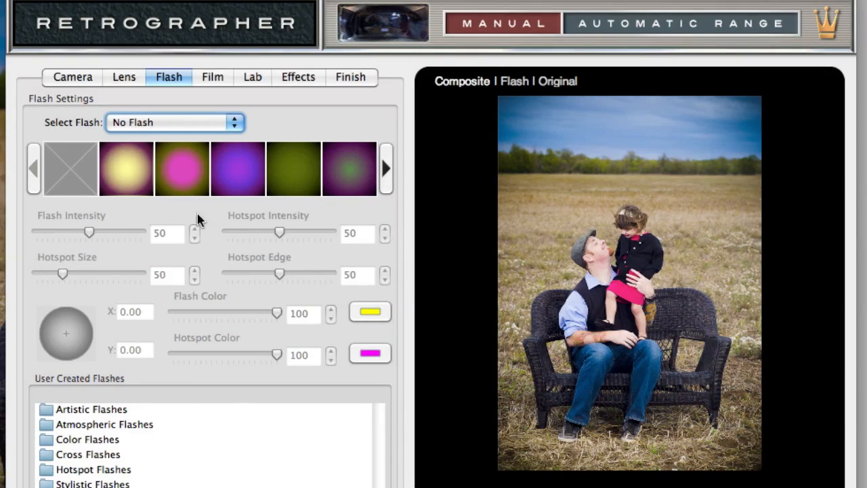
click(228, 122)
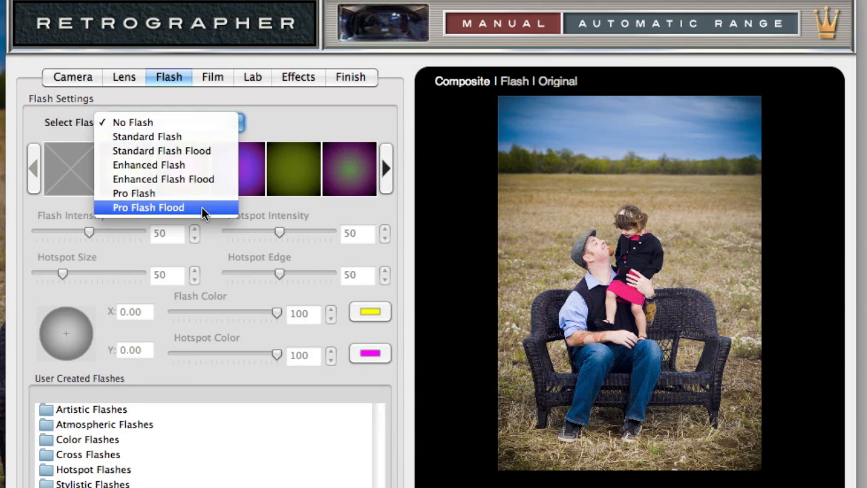
click(205, 207)
click(195, 124)
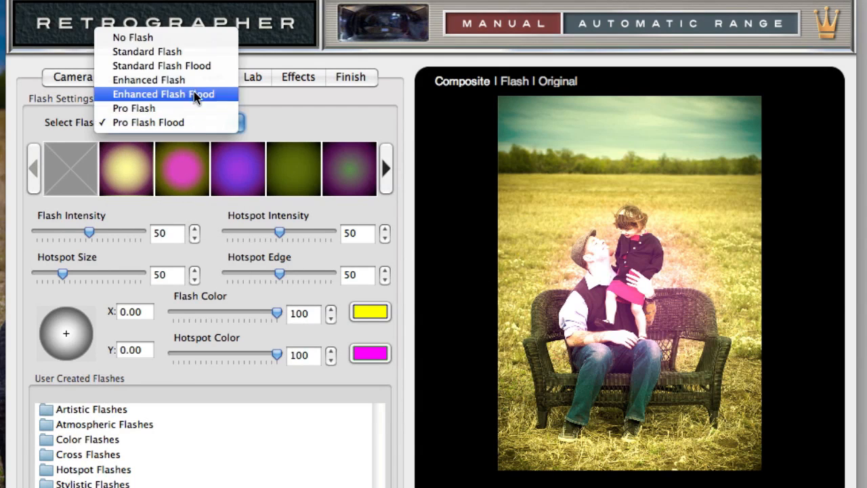
click(194, 108)
click(197, 124)
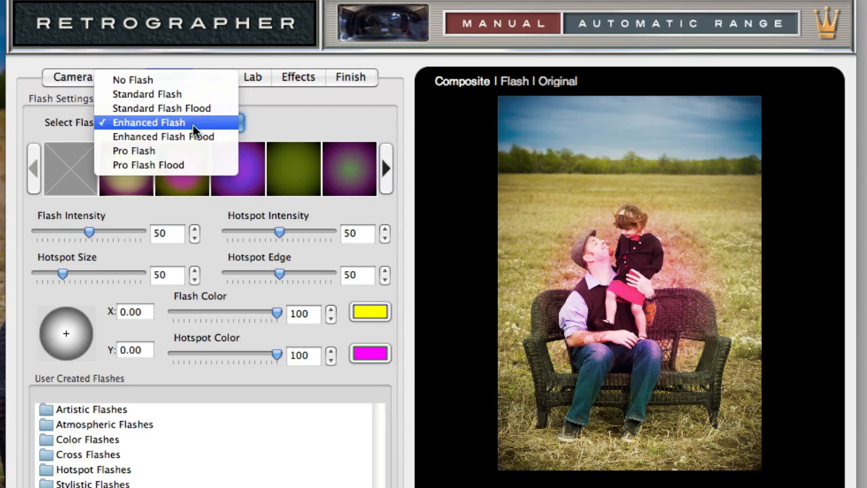
click(194, 149)
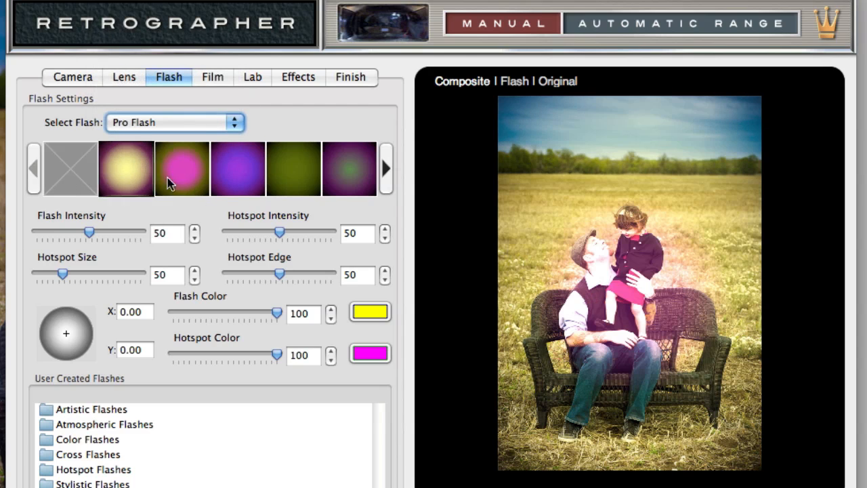
Step: Apply the pale yellow and purple flash preset, with flash intensity 40, hotspot size 88, hotspot intensity 47 and hotspot edge 49
click(131, 170)
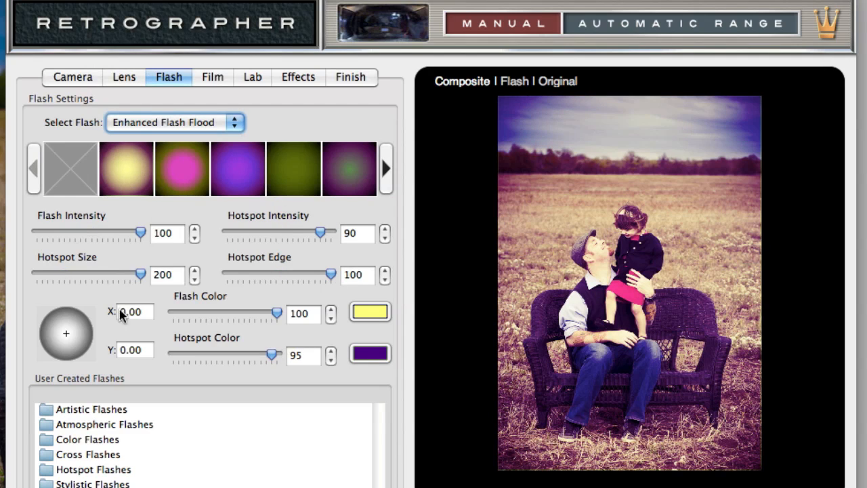
click(79, 232)
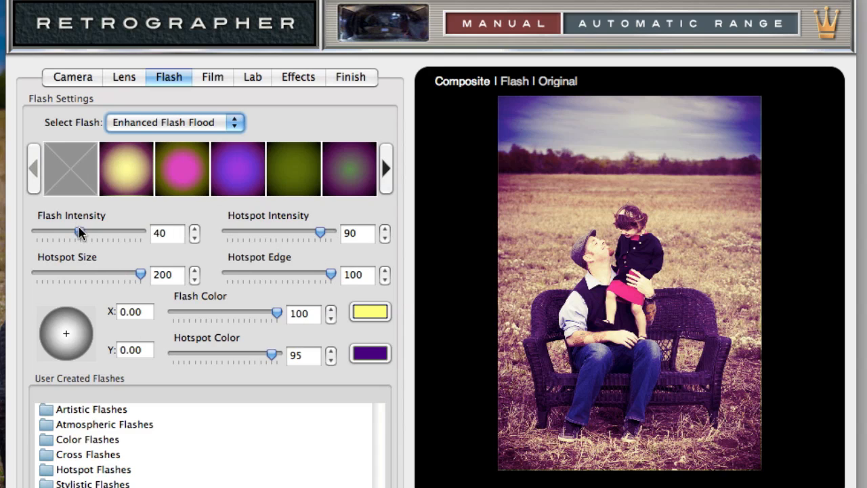
click(82, 274)
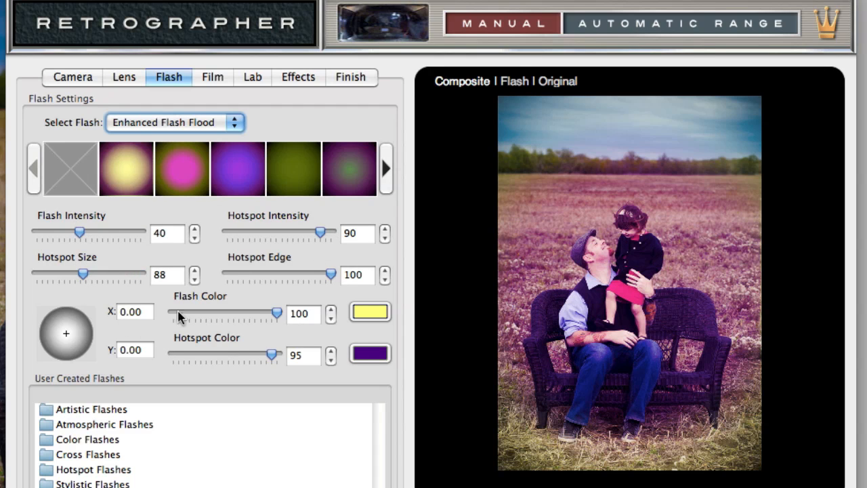
click(277, 233)
click(277, 275)
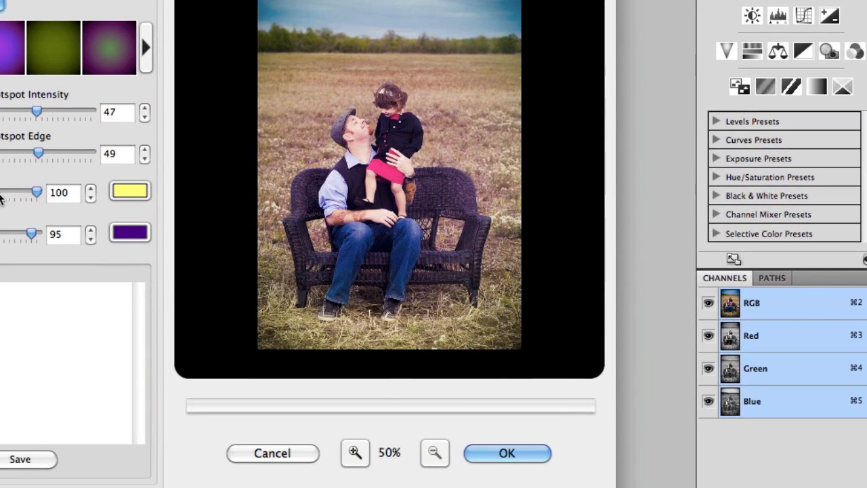
Step: Change the flash color to light cyan 80e6ff and move the flash center to X -11.47, Y -4.87
click(126, 191)
click(651, 206)
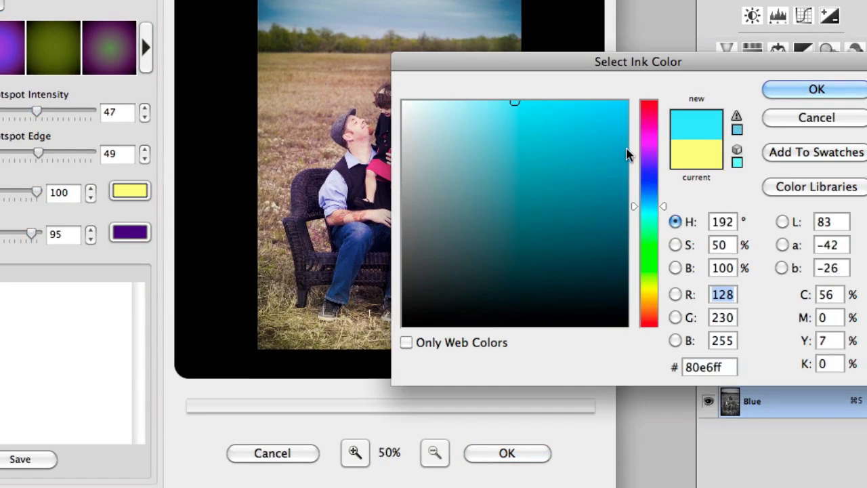
click(789, 91)
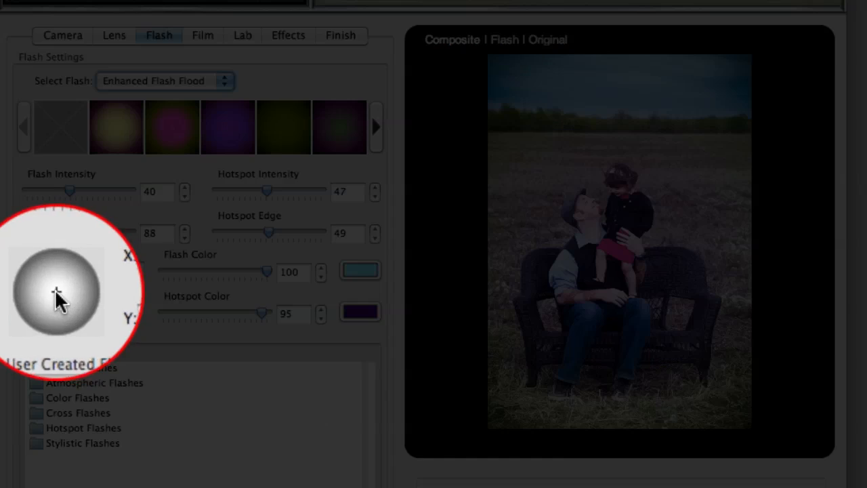
drag(57, 296, 46, 330)
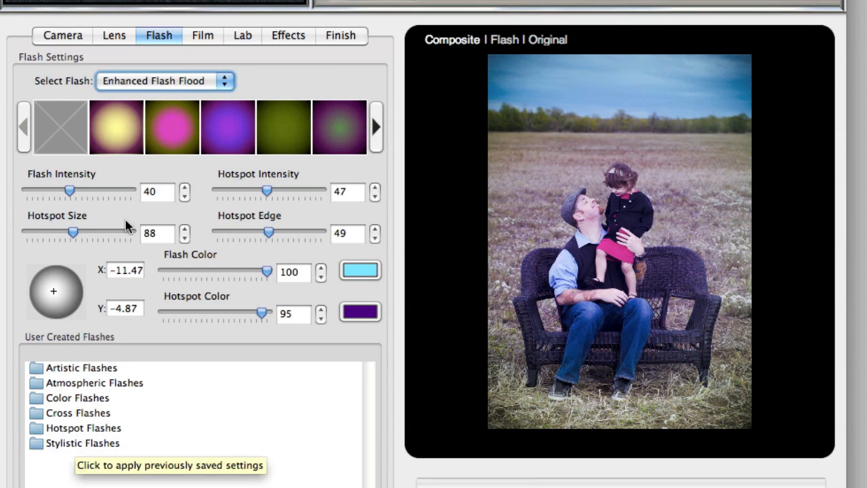
Step: Try several tonal film presets, including the purple and yellow one, and apply the brown and cream film with saturation 62
click(198, 42)
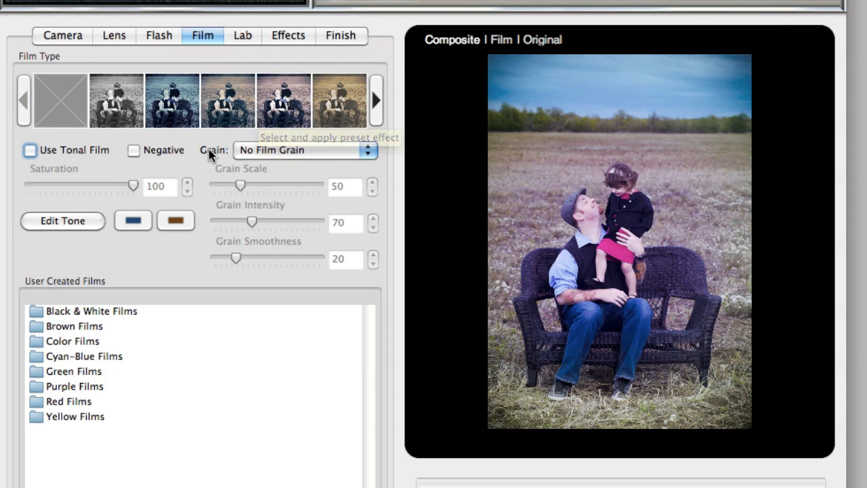
click(283, 109)
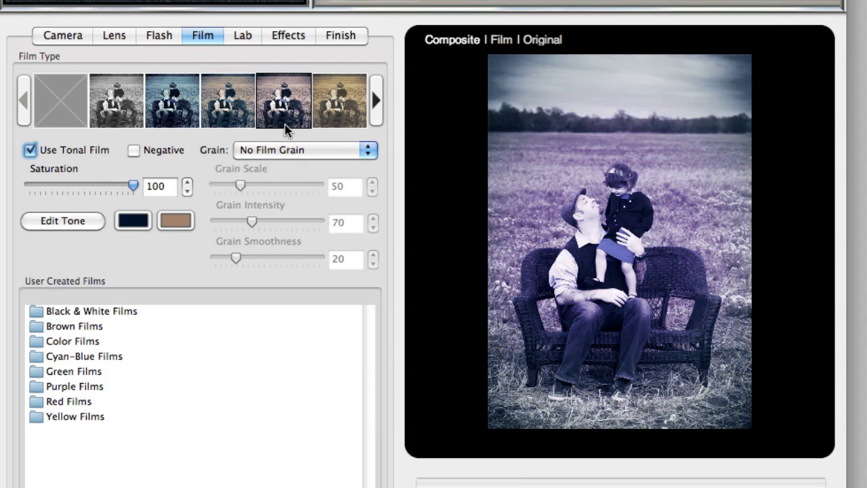
click(322, 111)
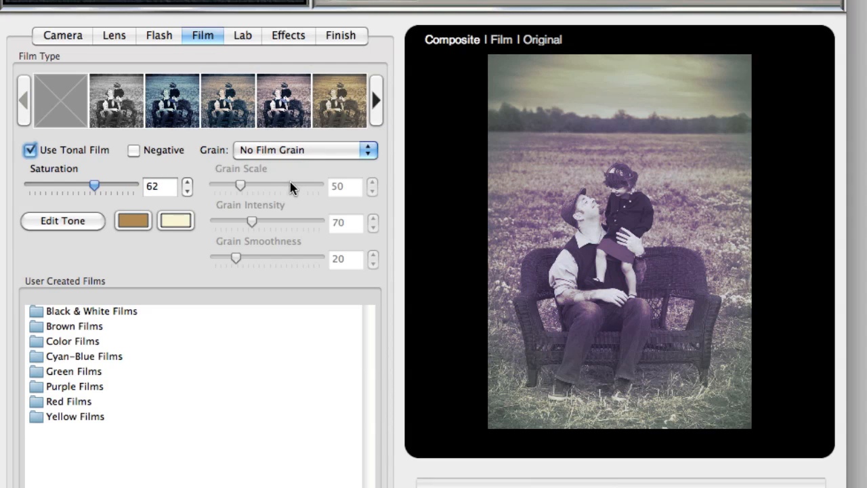
click(375, 116)
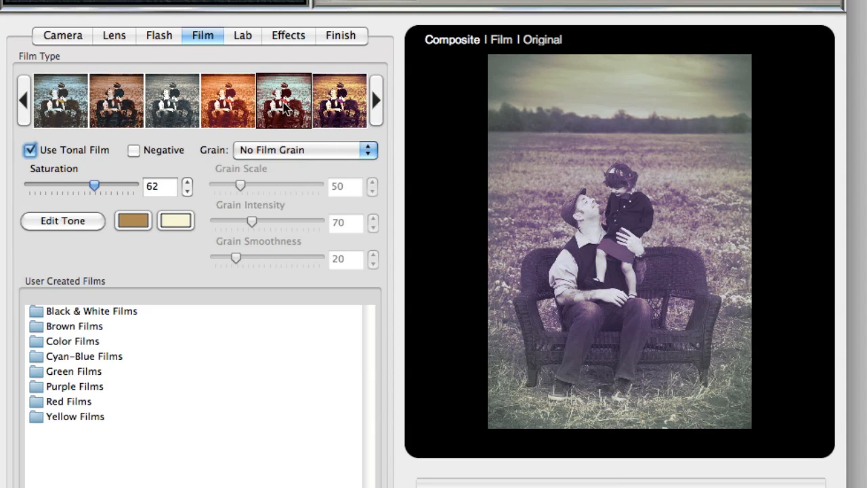
click(291, 119)
click(328, 119)
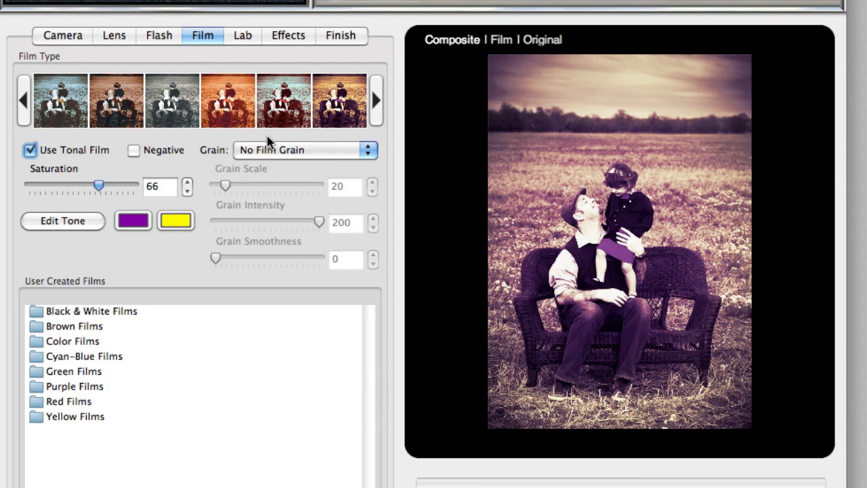
click(25, 108)
click(334, 112)
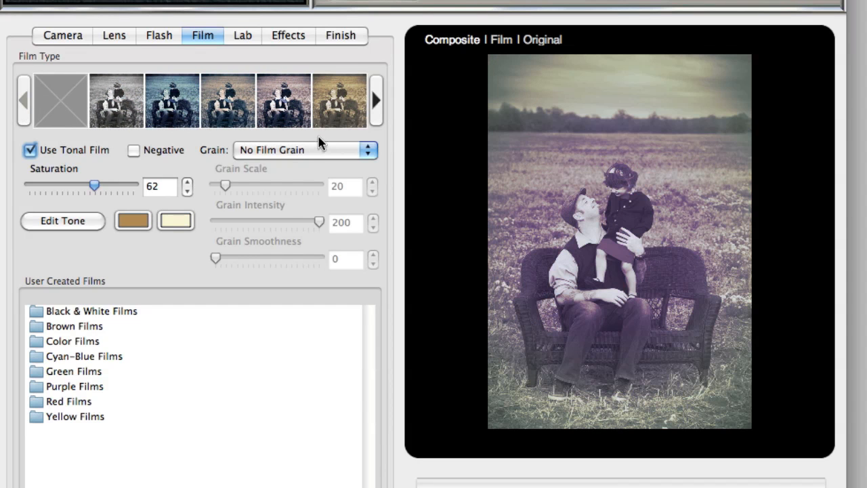
Step: Add Film_Grain_Seven grain to the film with scale 197, intensity 200 and smoothness 6
click(366, 152)
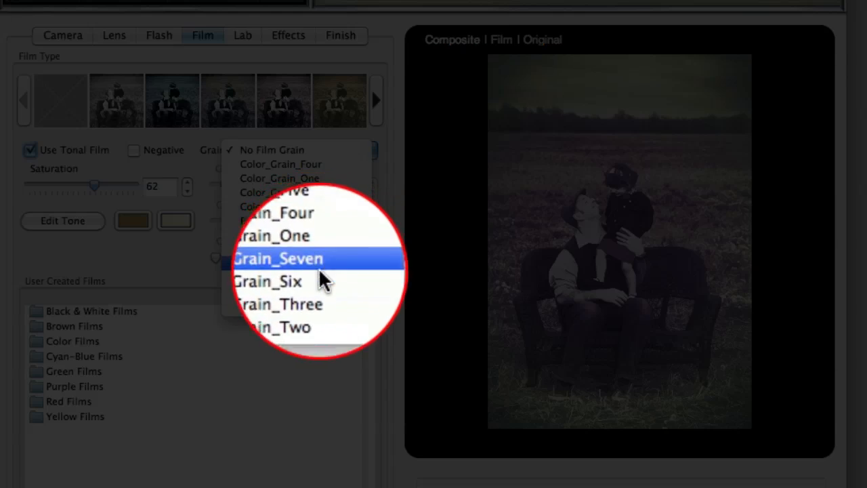
click(316, 263)
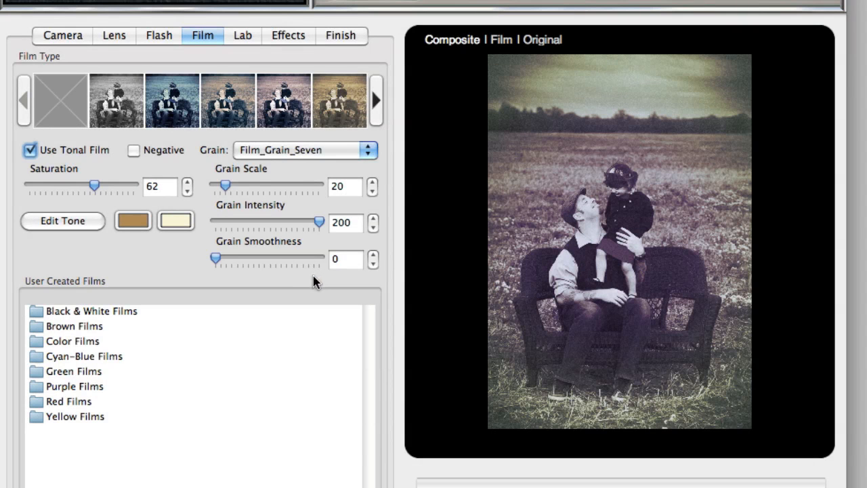
drag(227, 187, 318, 187)
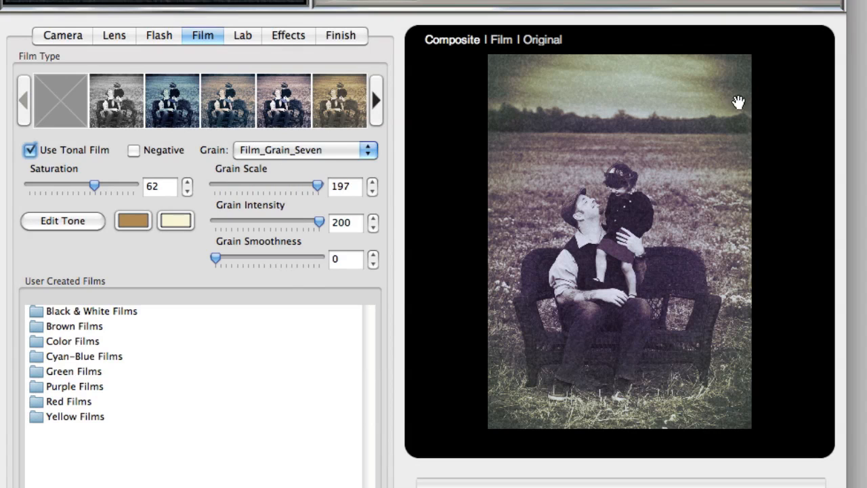
mouse_move(319, 223)
mouse_down()
mouse_move(257, 224)
mouse_move(315, 230)
mouse_up()
mouse_move(220, 263)
mouse_down()
mouse_move(272, 269)
mouse_move(223, 262)
mouse_move(231, 264)
mouse_up()
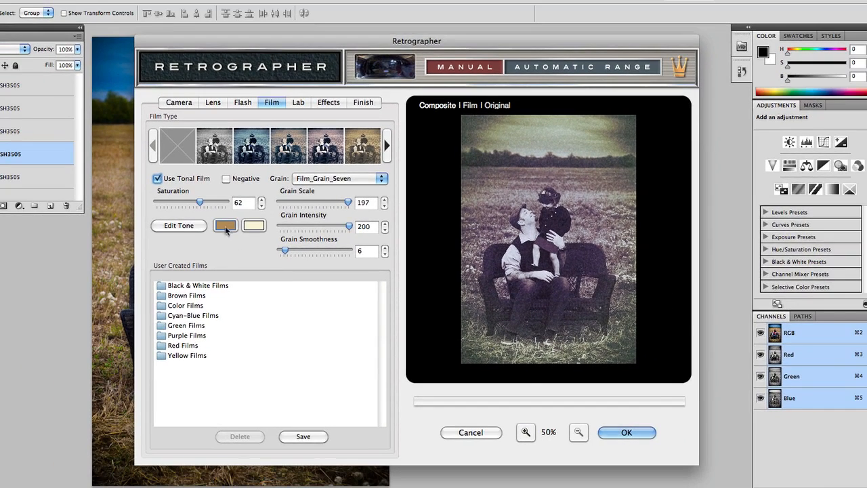
Step: Change the film's brown ink color to a more saturated orange
click(133, 220)
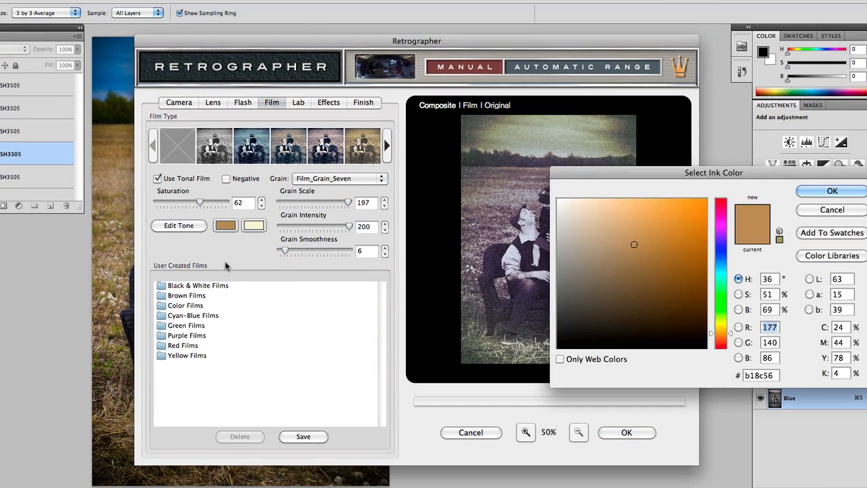
click(698, 217)
key(Return)
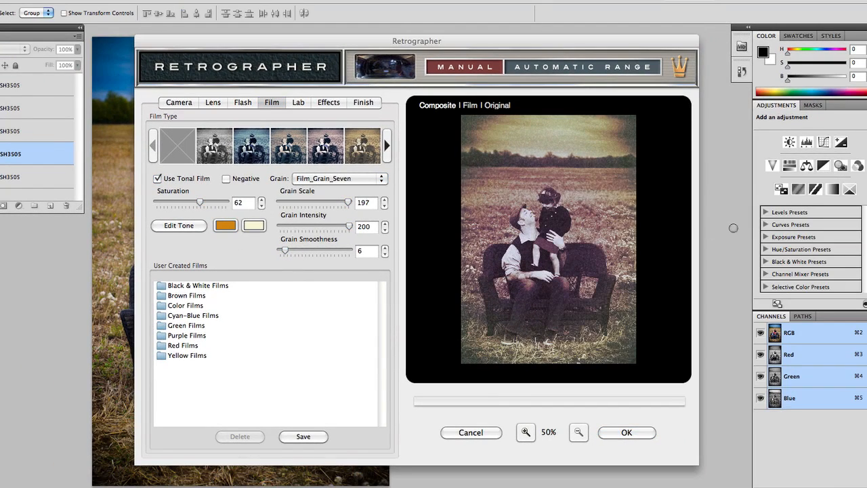
Step: Increase the film tone curve's contrast by raising the highlight point and lowering the shadow point
click(179, 226)
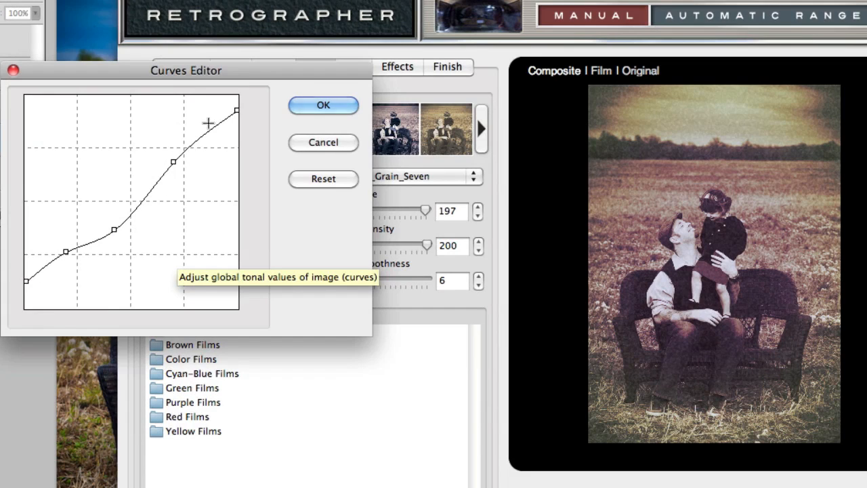
drag(174, 161, 172, 141)
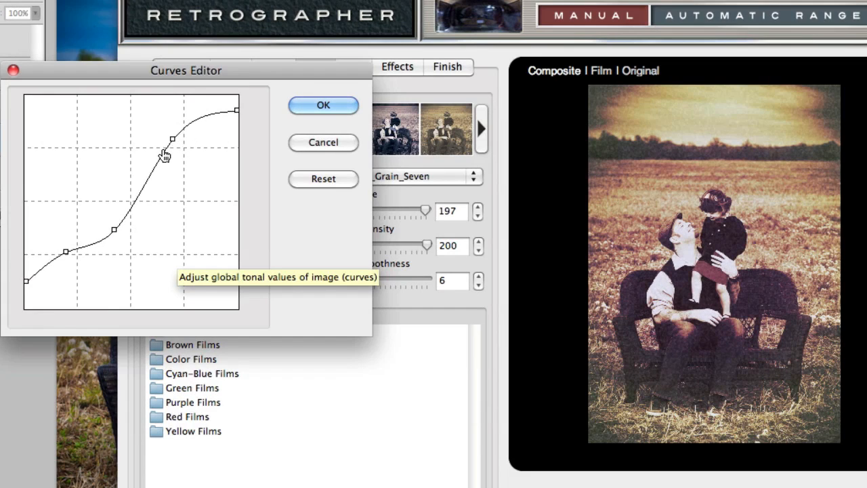
drag(65, 254, 66, 272)
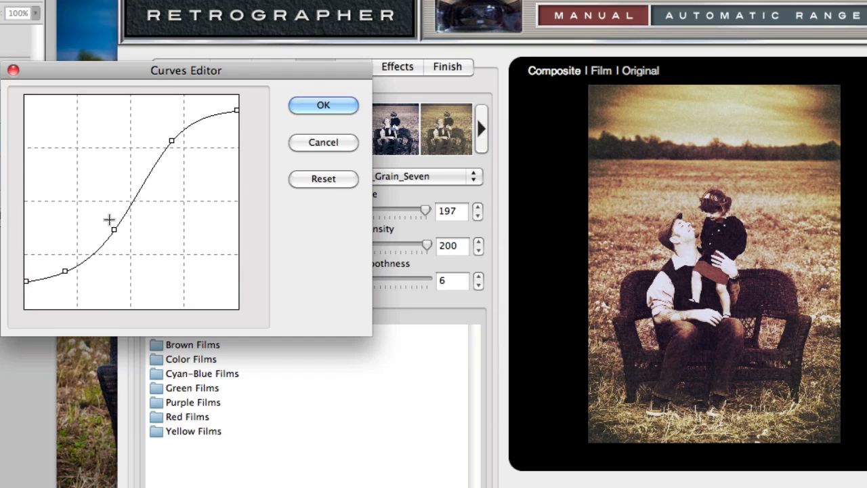
click(319, 107)
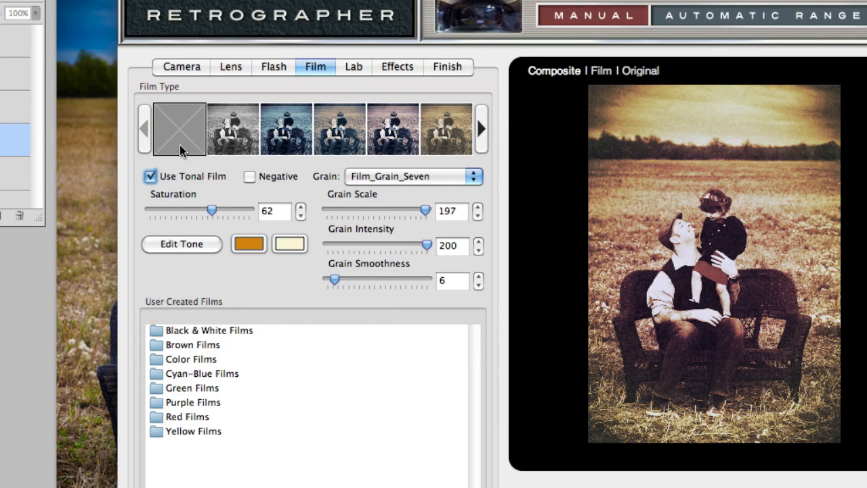
Step: Reset all camera settings, and set the lab exposure intensity to 28 and luminosity to 97
click(182, 71)
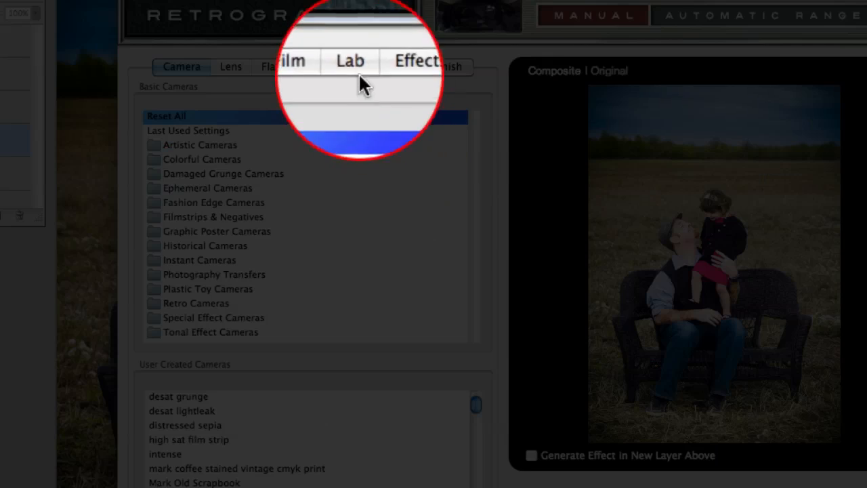
click(354, 66)
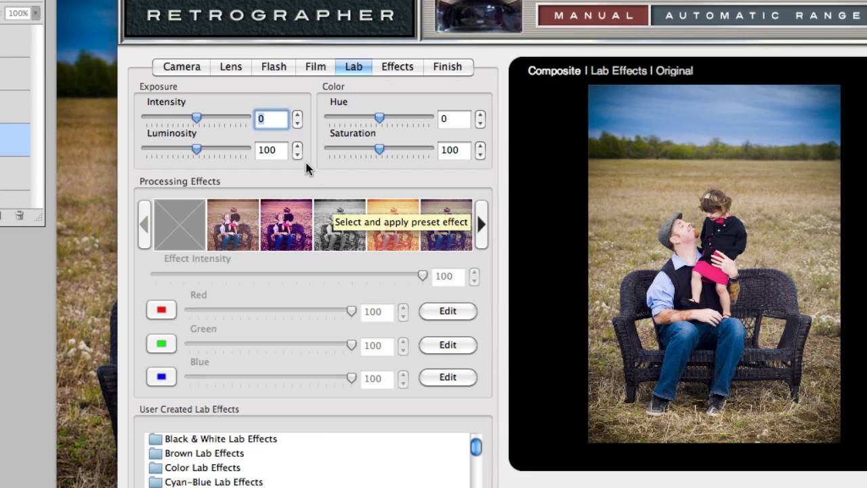
click(204, 150)
click(182, 151)
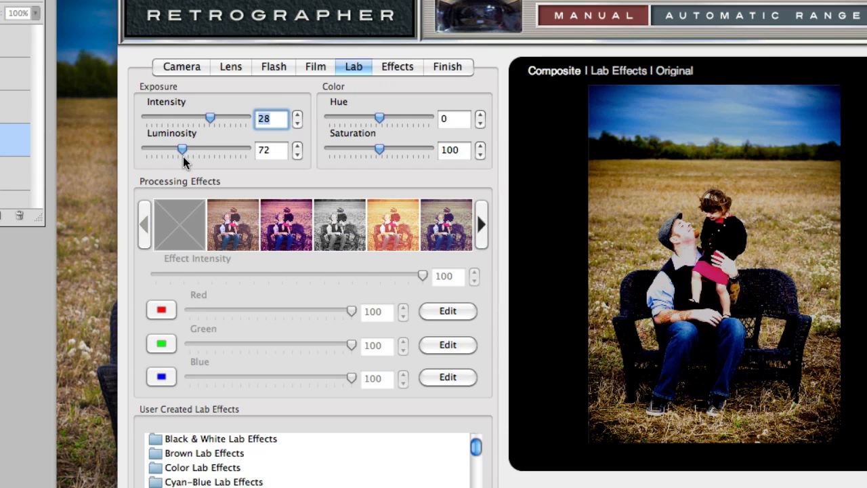
click(195, 150)
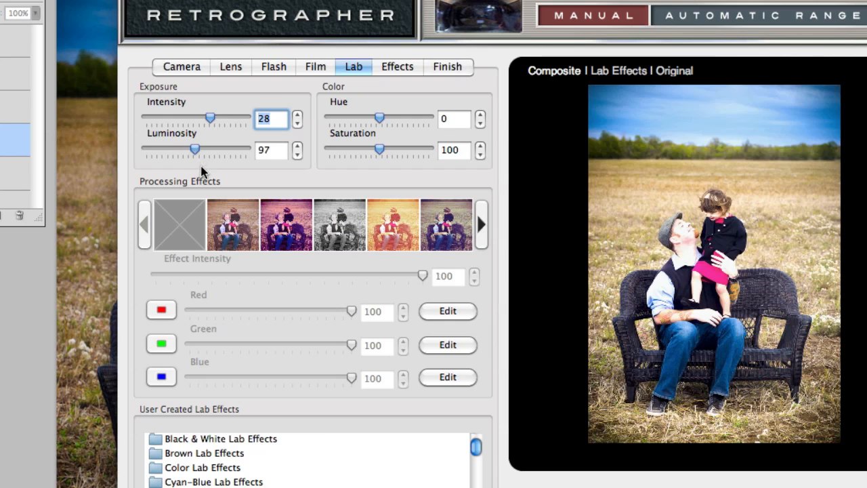
Step: Try strong hue shifts and full desaturation on the photo, and set hue to 3 and saturation to 106
click(349, 119)
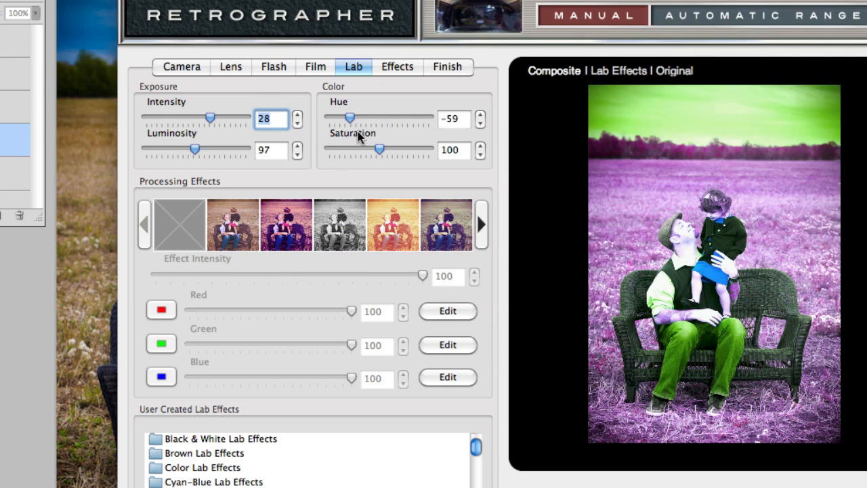
click(398, 119)
click(380, 119)
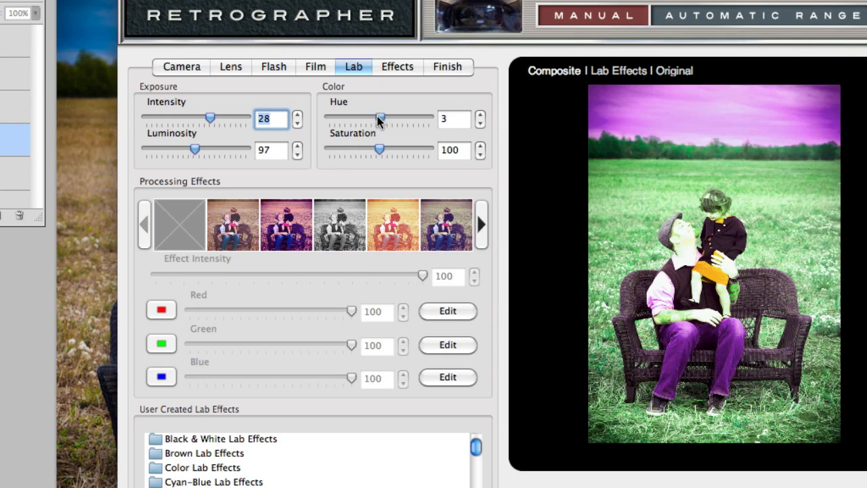
click(415, 149)
click(330, 150)
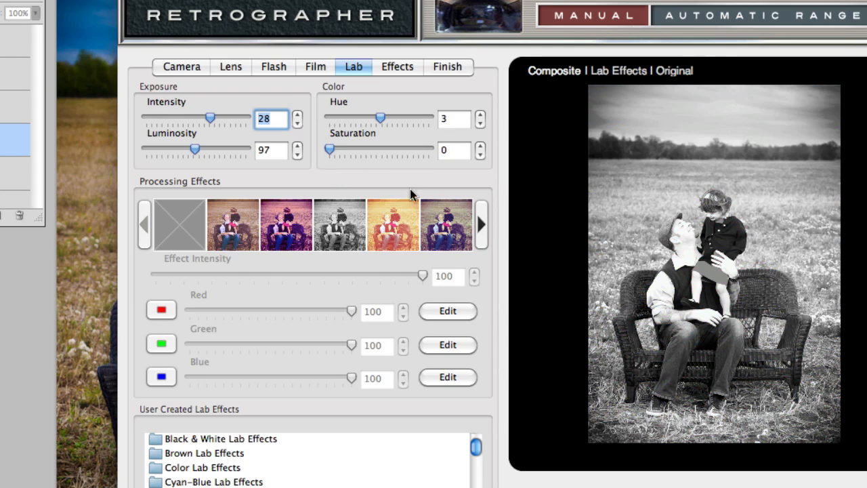
click(377, 151)
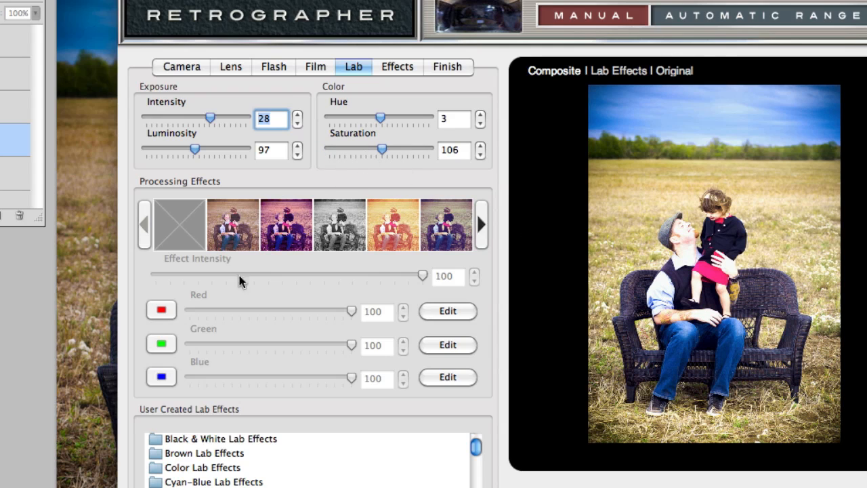
Step: Try presets from the second set of processing effects, and apply the purple-toned effect that ends the first set
click(481, 225)
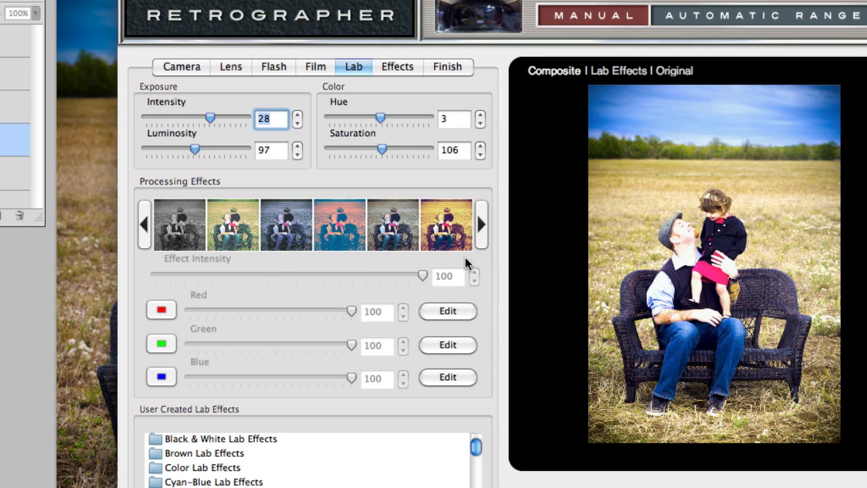
click(448, 229)
click(395, 235)
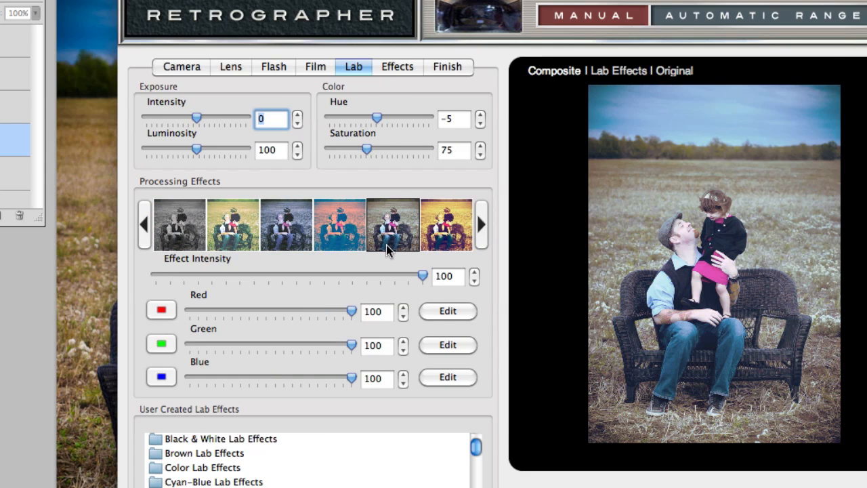
click(144, 225)
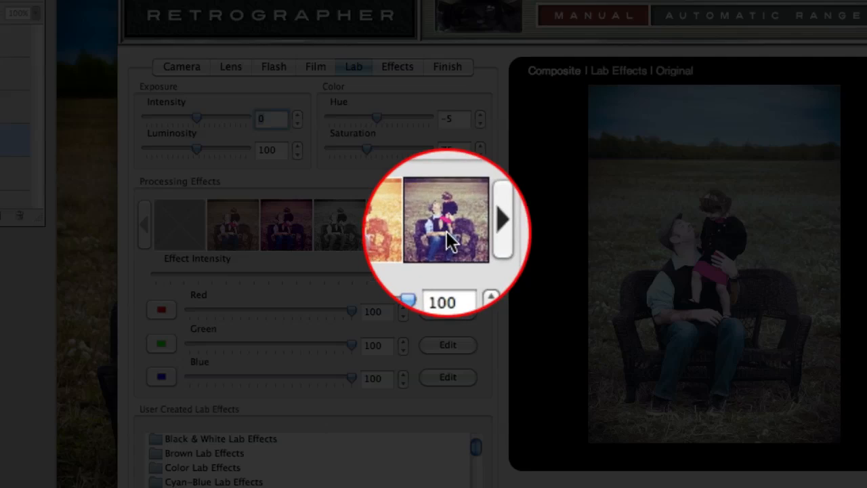
click(447, 231)
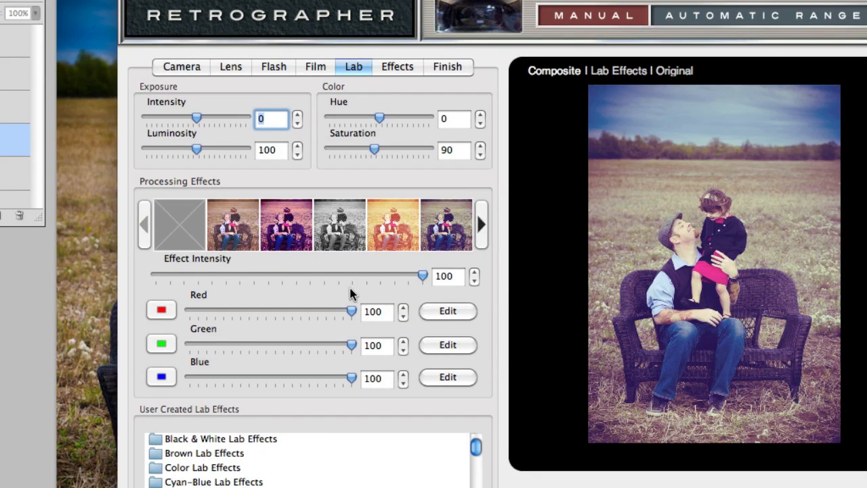
Step: Try channel intensities of green 2 and blue 16 with red at 0 and at 90, view the red curve, and reapply the purple-toned preset
drag(351, 313, 169, 307)
drag(351, 345, 193, 344)
drag(344, 381, 216, 380)
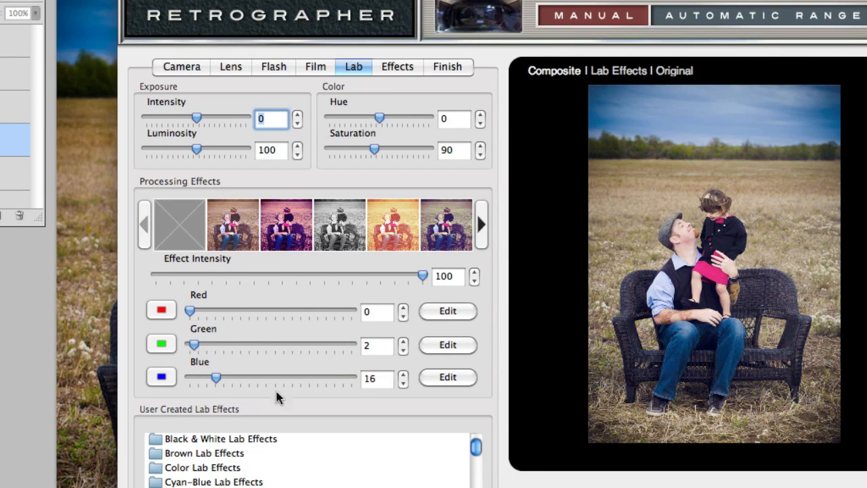
click(448, 311)
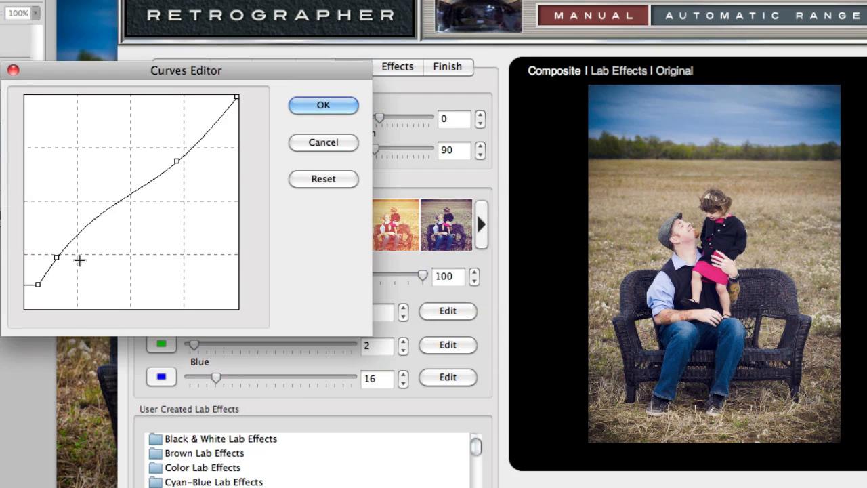
click(324, 106)
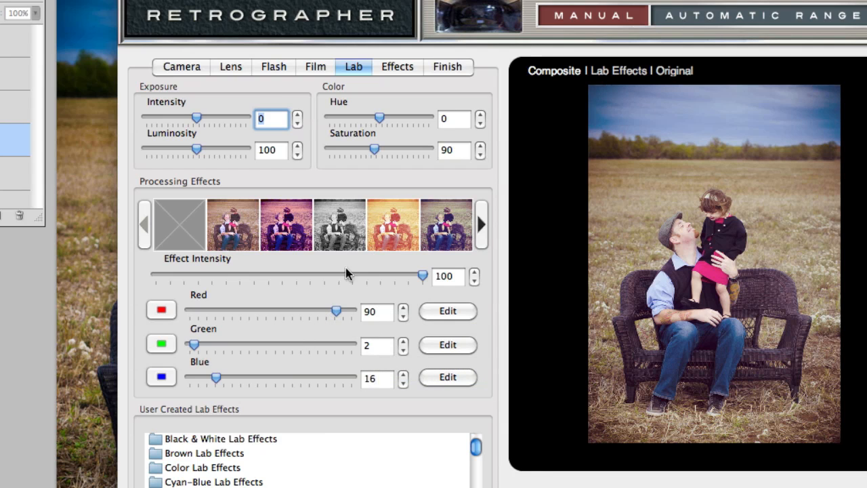
click(451, 234)
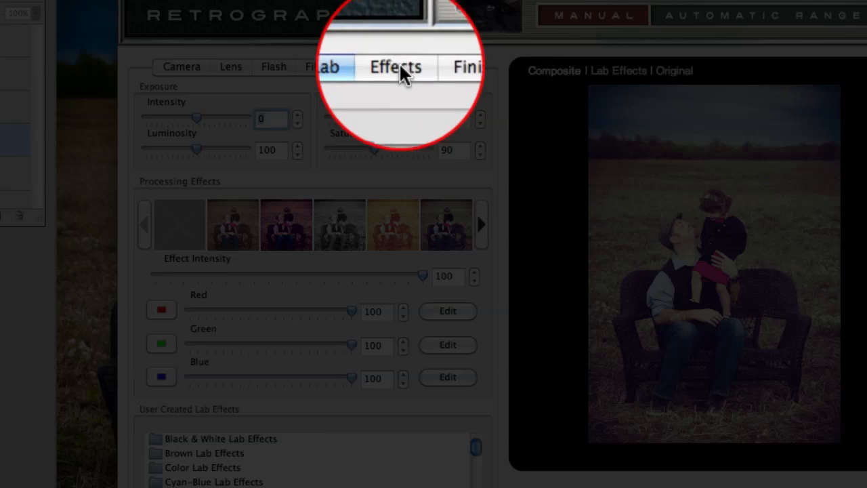
Step: Add an Ellipse vignette in dark blue, with the size set to 20 and the sharpness to 0
click(397, 67)
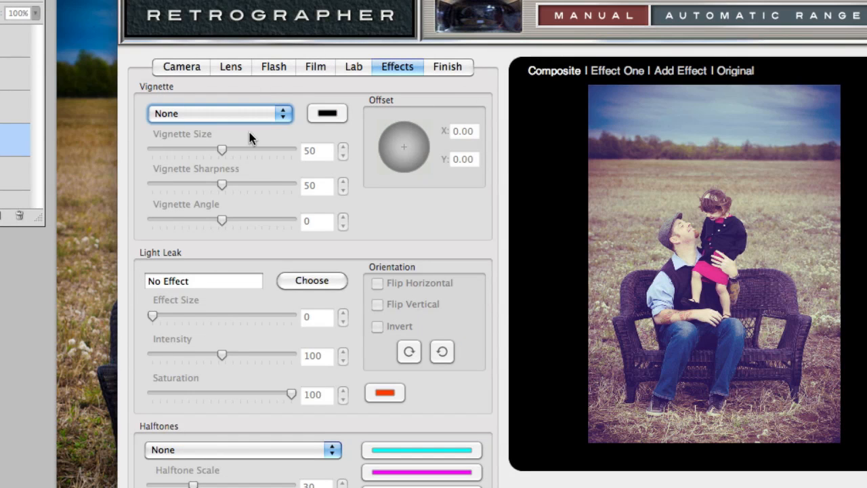
click(283, 113)
click(257, 180)
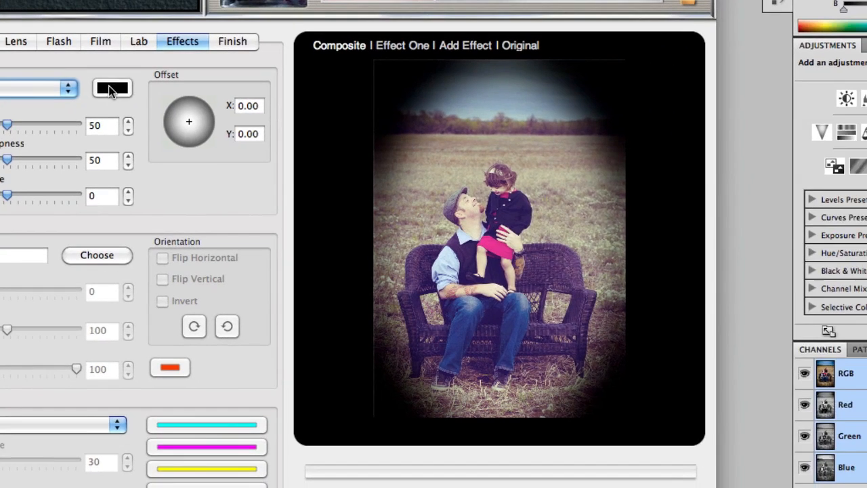
click(328, 113)
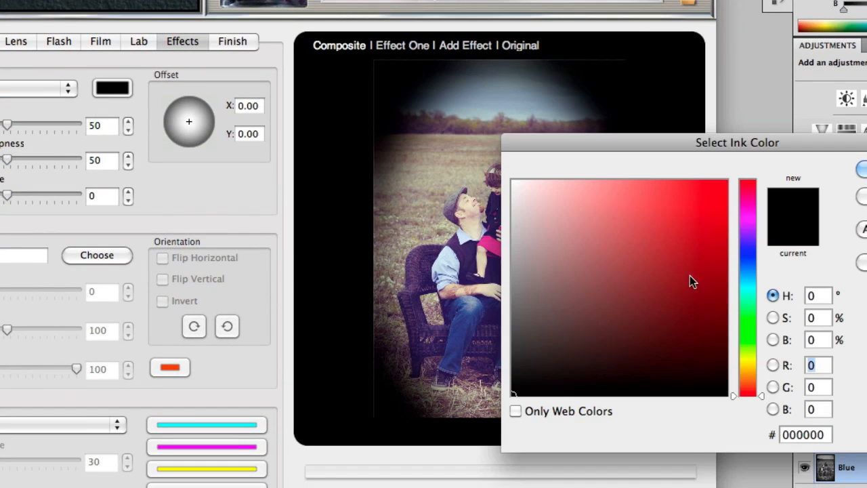
click(741, 268)
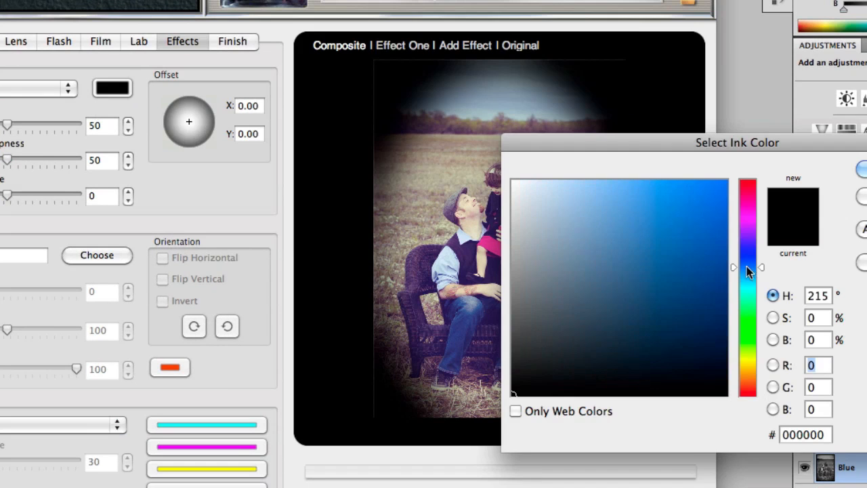
click(716, 333)
key(Return)
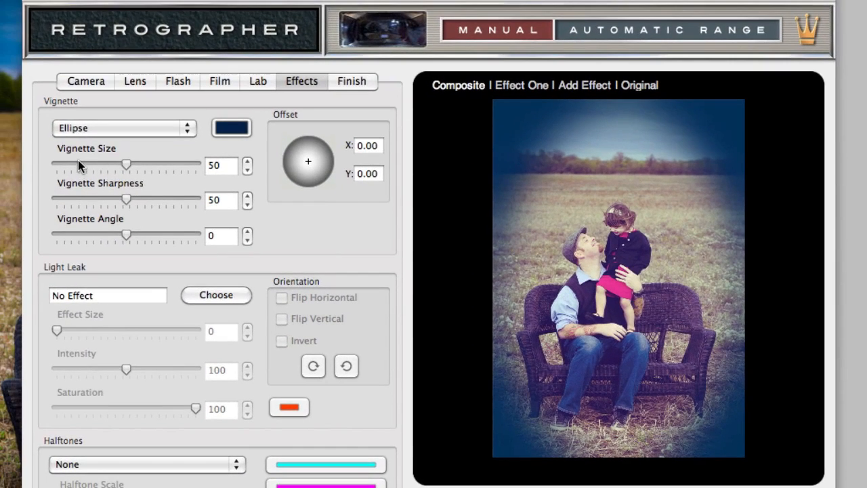
click(81, 164)
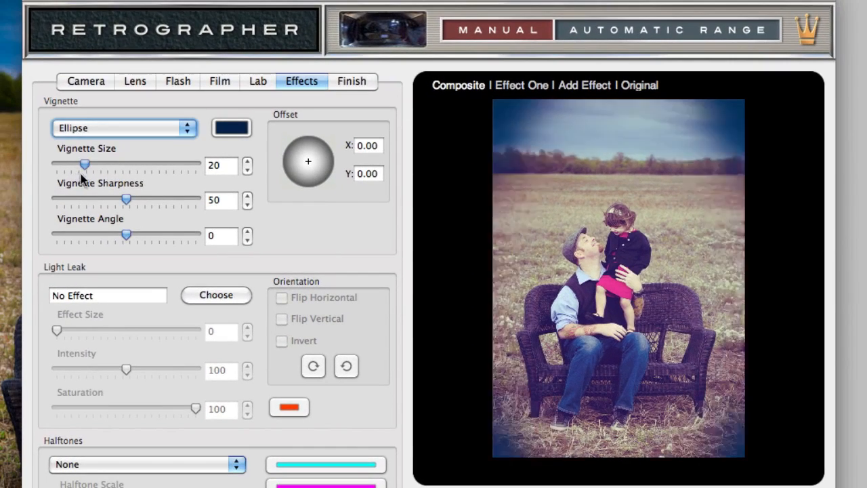
click(62, 195)
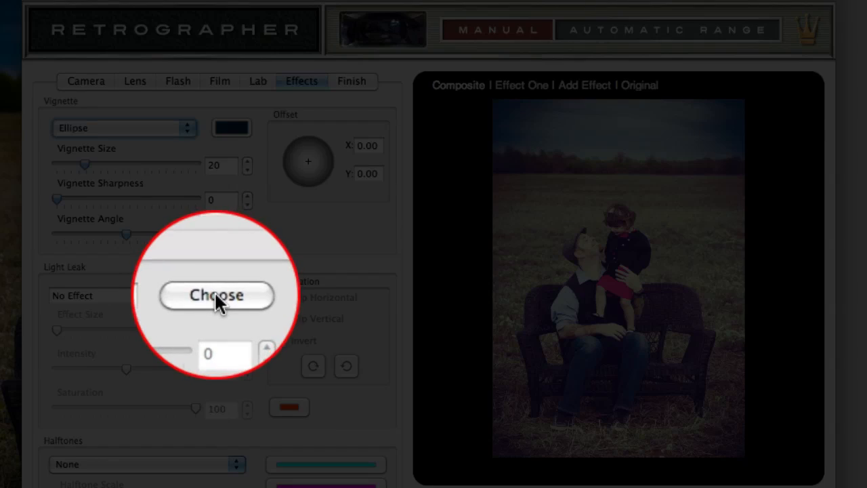
Step: Look through the light leak library and switch its thumbnails to previews on the photo
click(215, 292)
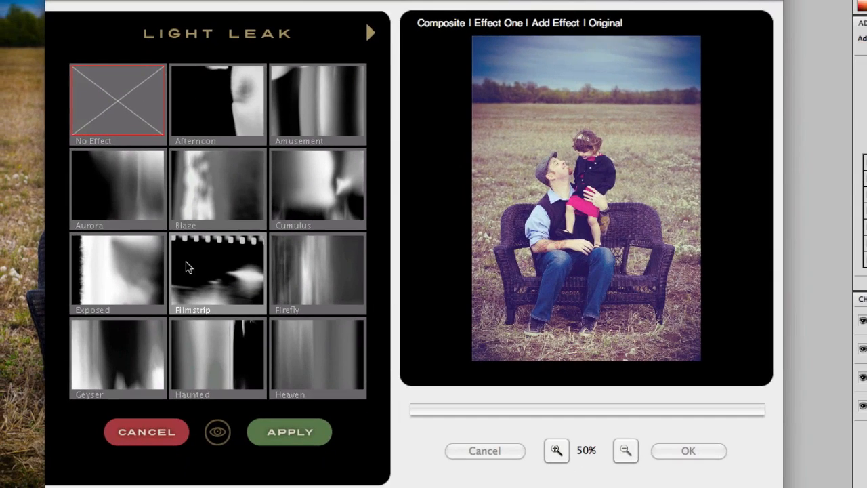
click(369, 31)
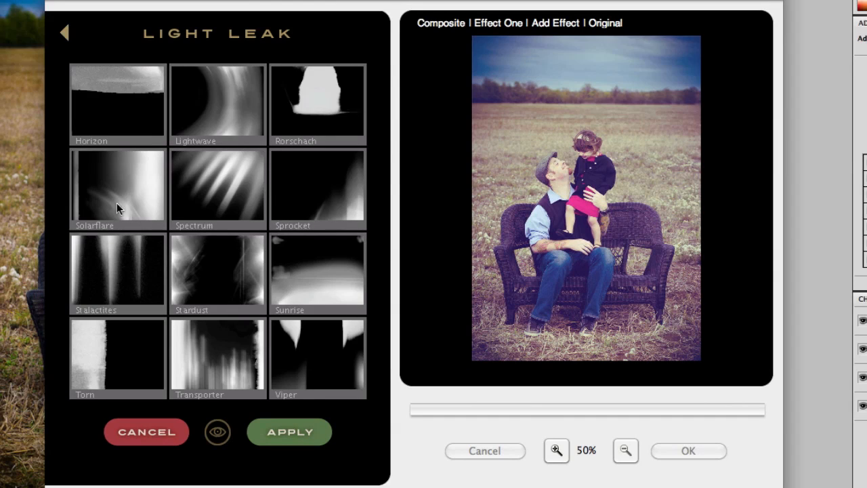
click(65, 33)
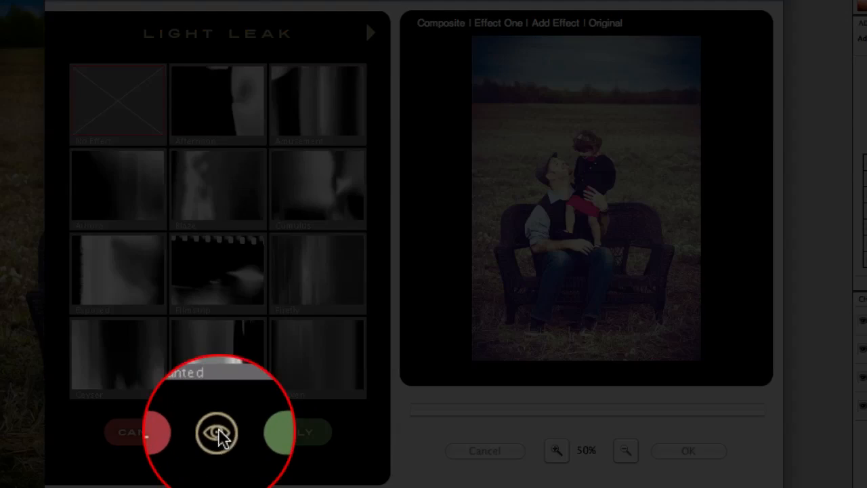
click(218, 435)
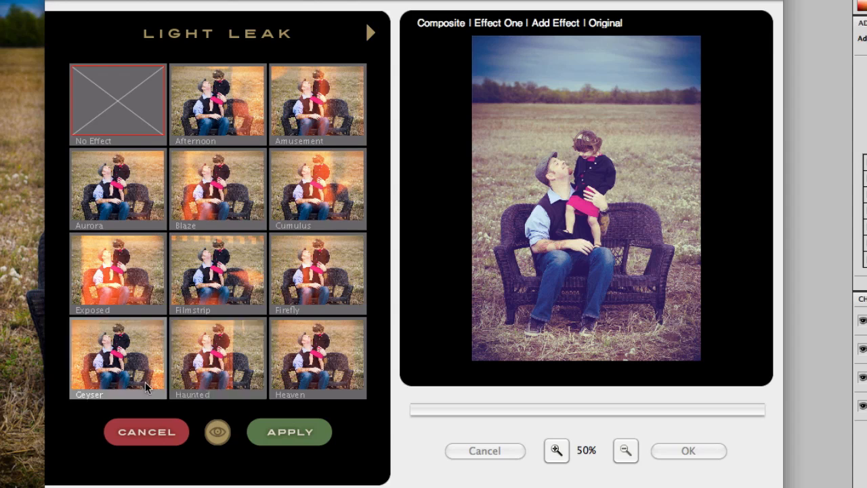
Step: Try the Cumulus light leak, and apply Filmstrip with a vertical flip and a clockwise rotation
click(332, 198)
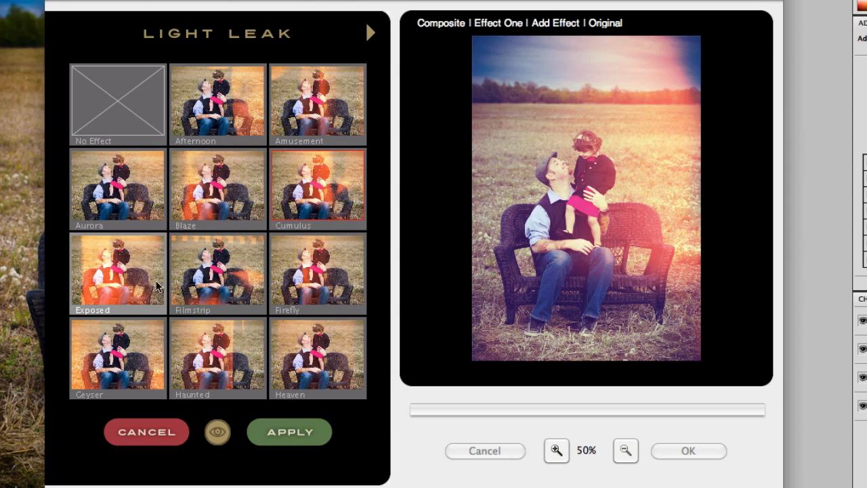
click(231, 279)
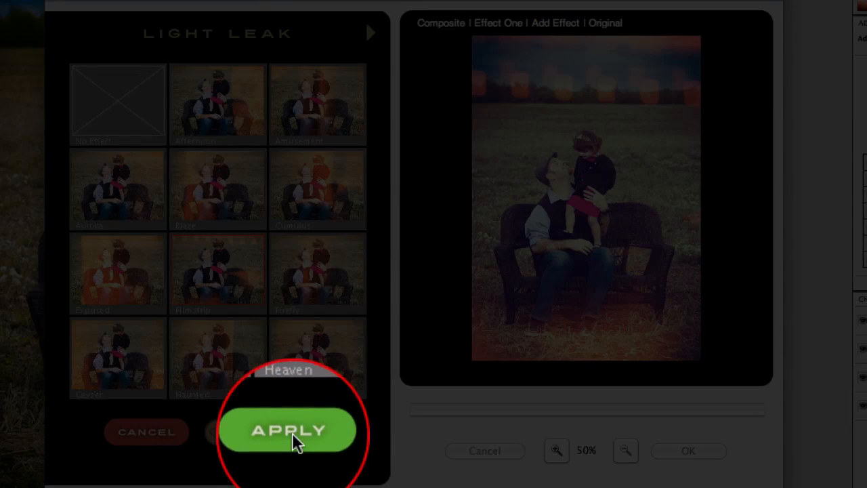
click(292, 432)
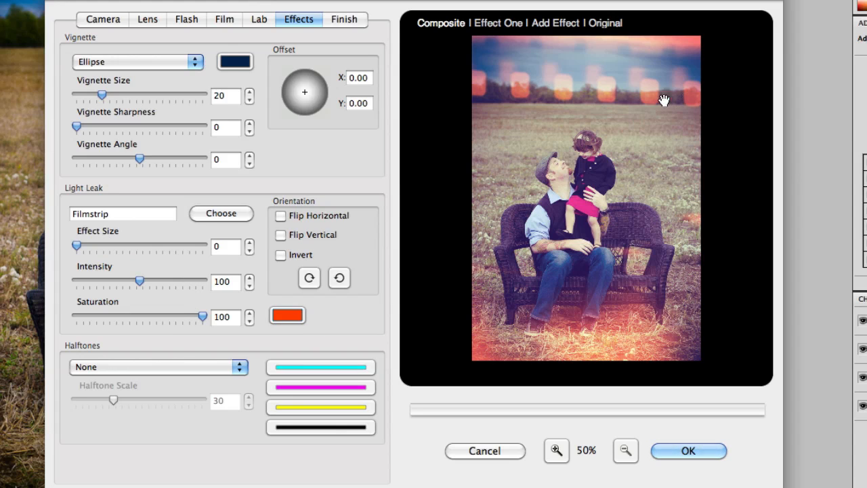
click(282, 215)
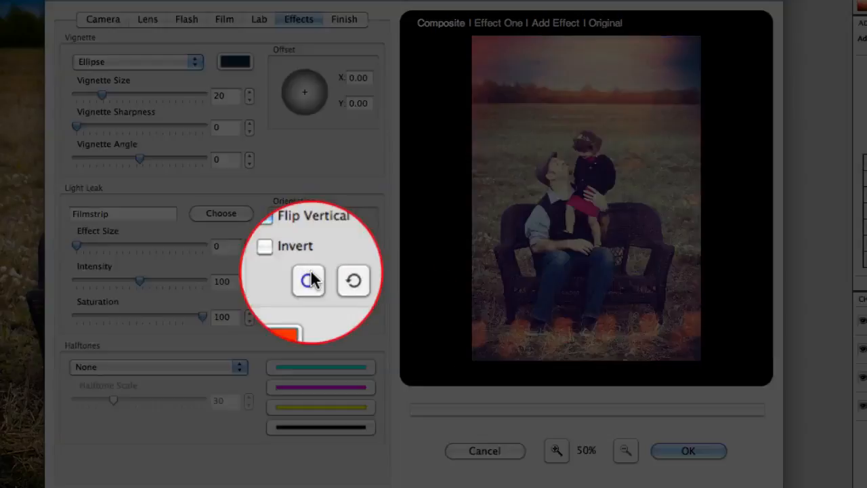
click(309, 277)
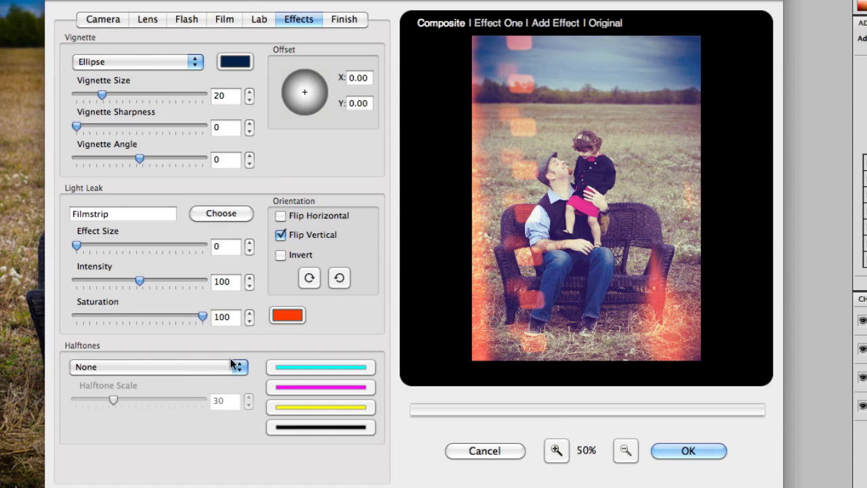
Step: Try a Two Spot Colors halftone with the second ink in blue, and set the halftone back to None
click(244, 371)
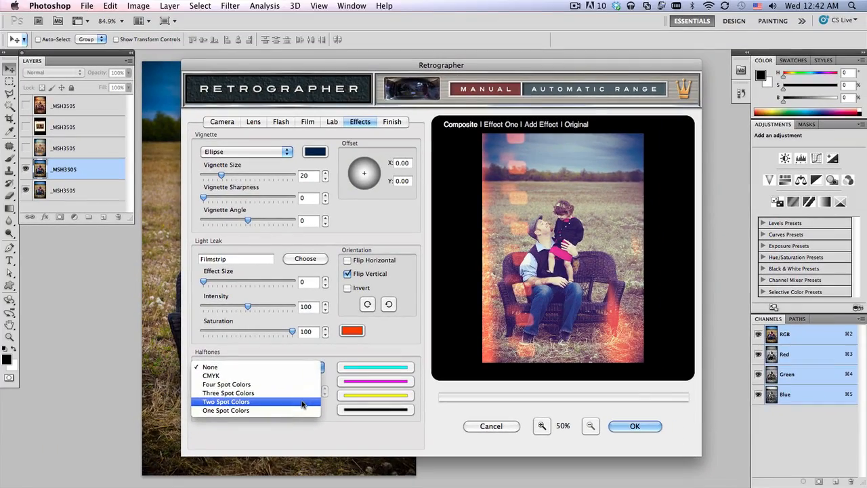
click(208, 416)
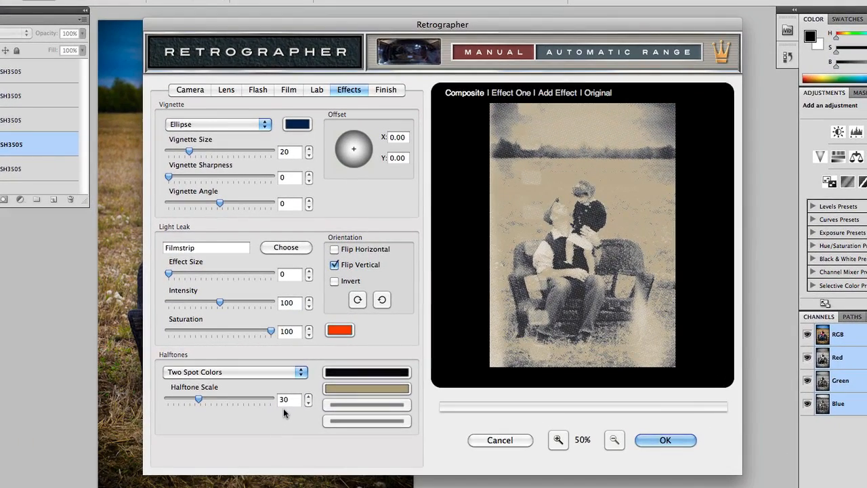
click(355, 388)
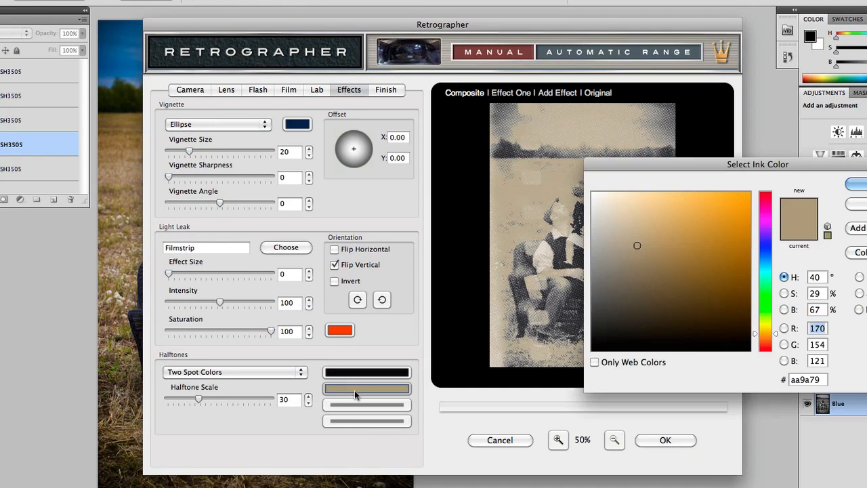
click(765, 252)
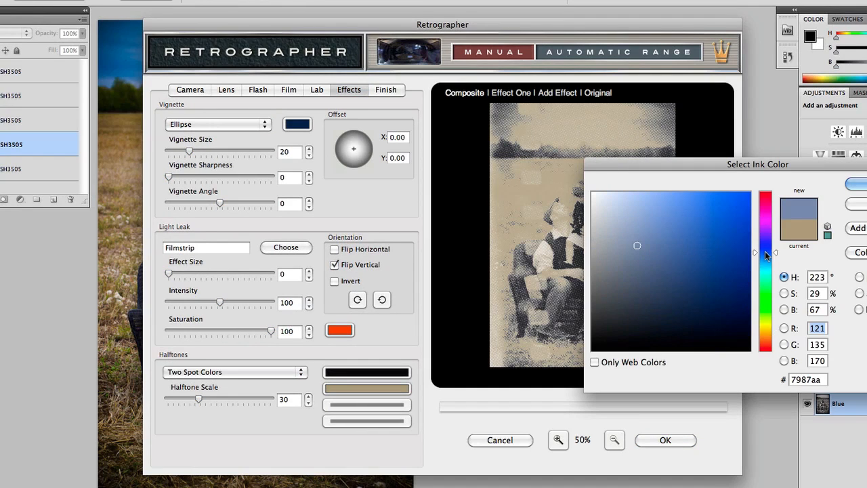
click(711, 230)
key(Return)
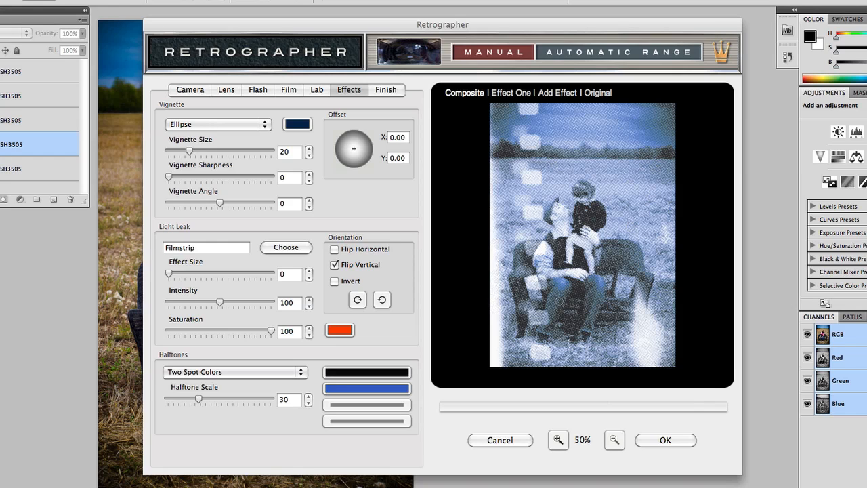
click(302, 377)
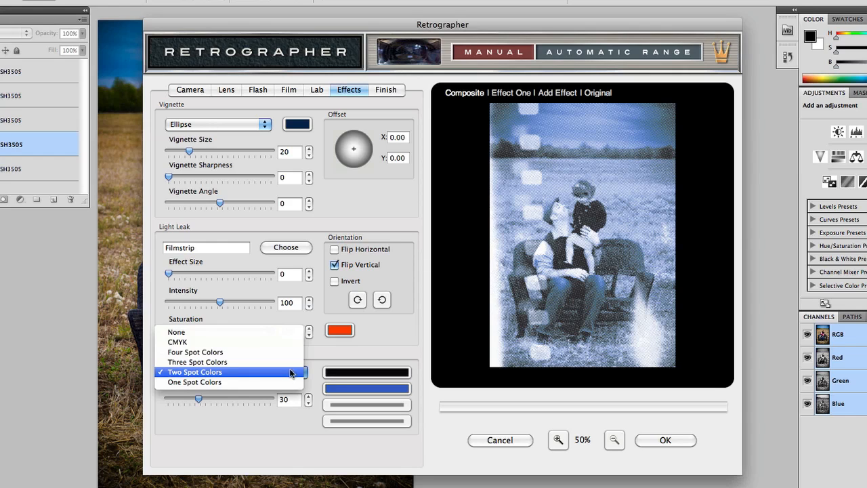
click(274, 332)
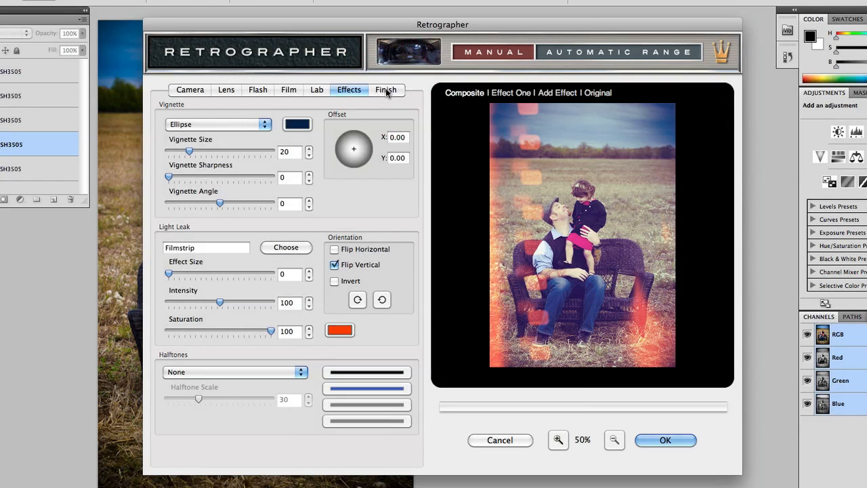
Step: Look through the finishing surfaces, try Fiberboard, and apply the Parcel surface to the photo
click(387, 91)
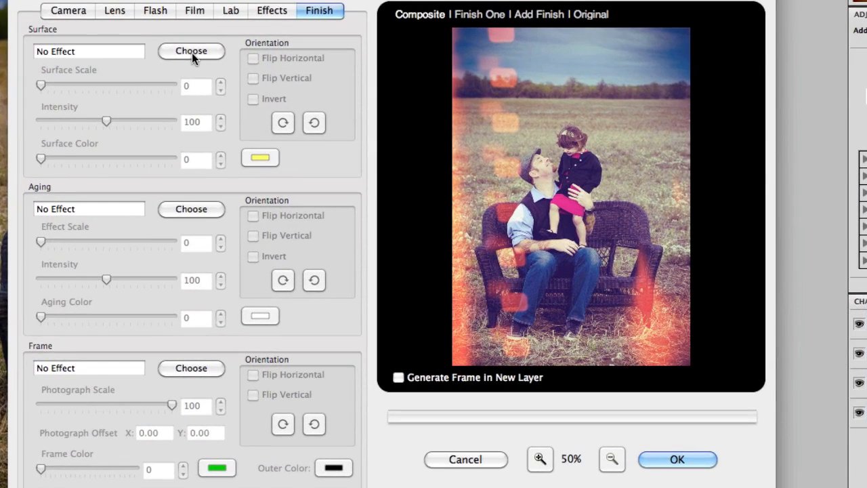
click(286, 122)
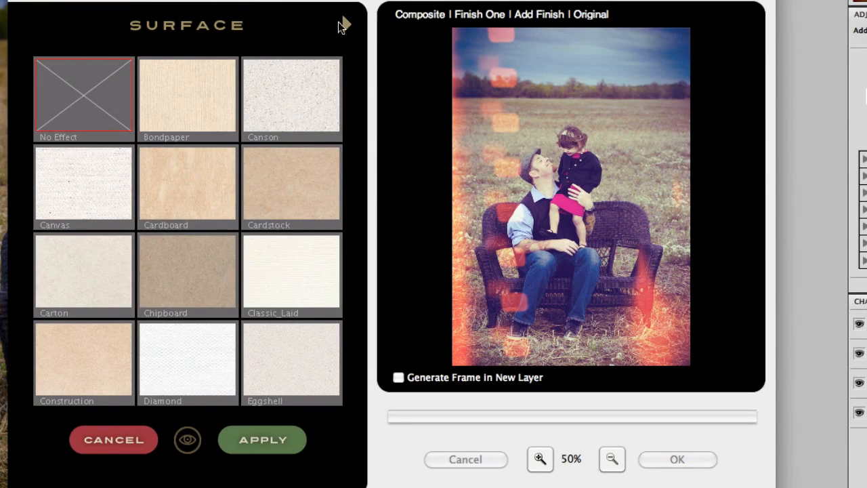
click(344, 25)
click(343, 27)
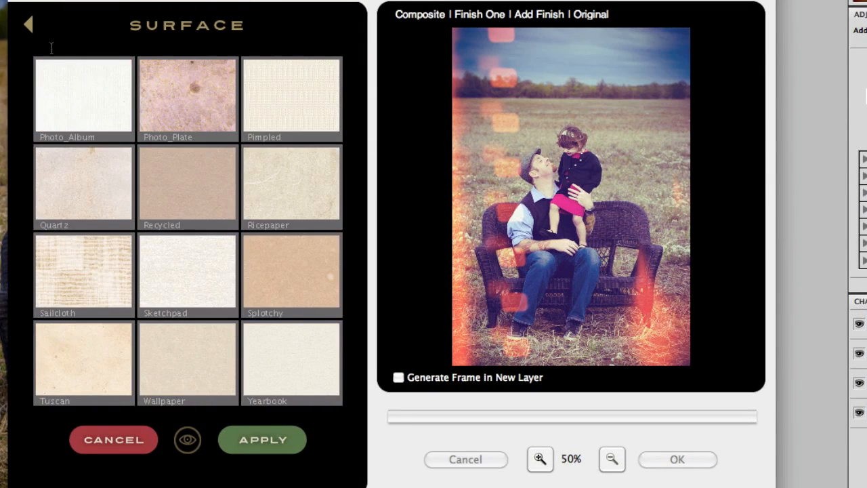
click(29, 26)
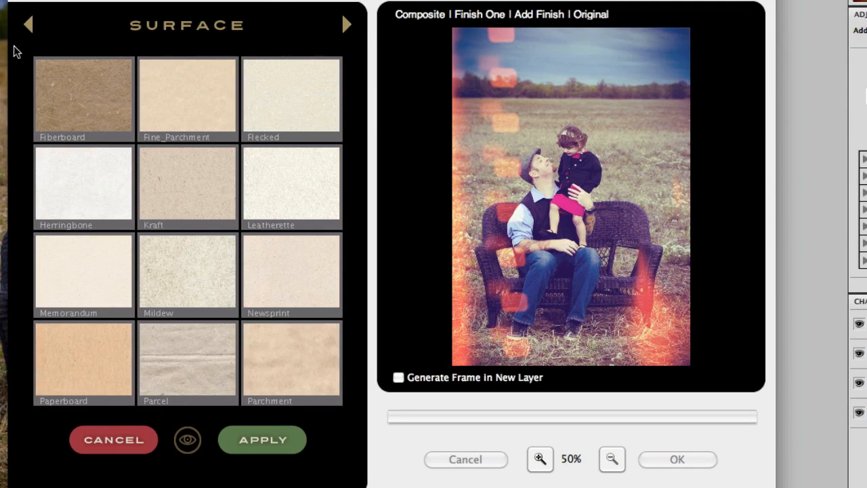
click(89, 111)
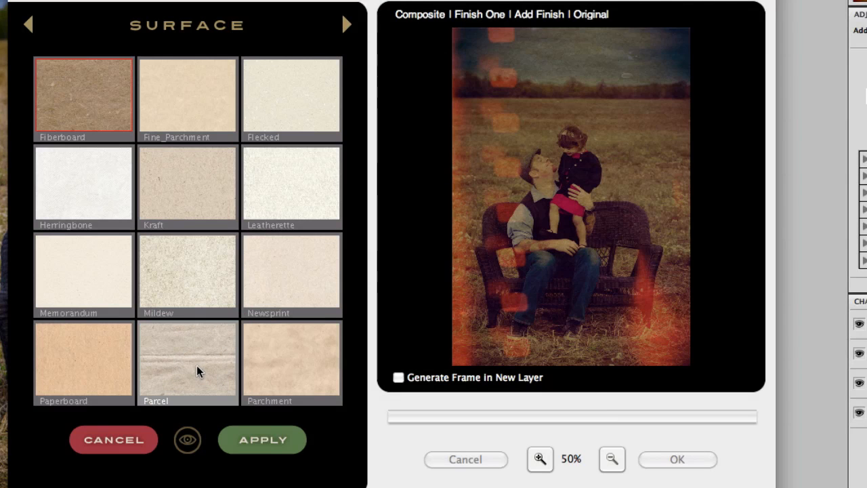
click(191, 369)
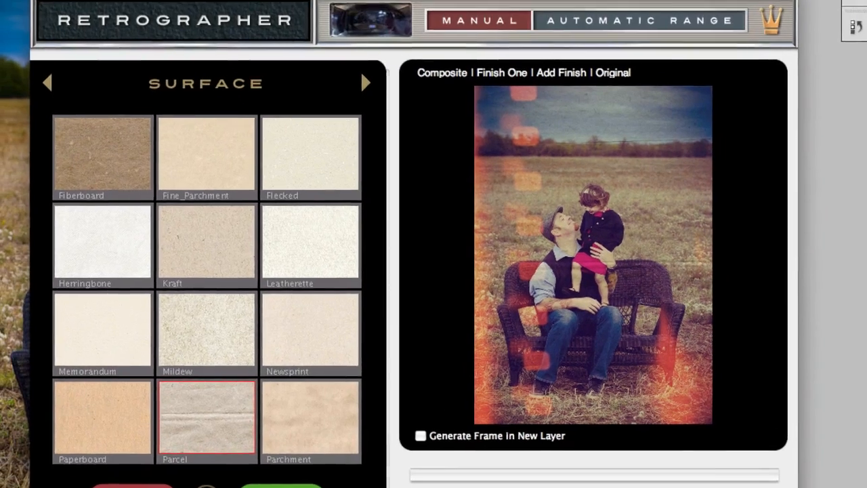
click(281, 486)
Step: Brighten the photo by setting the lab exposure intensity to 15 and luminosity to 120
click(251, 75)
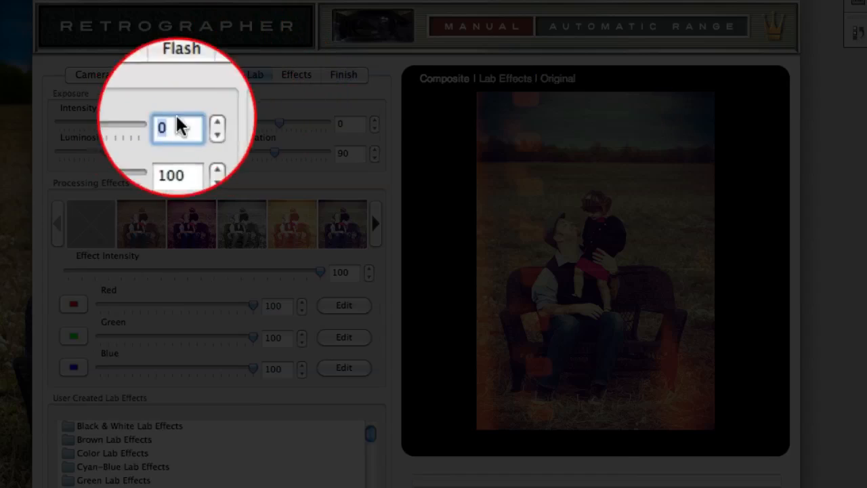
click(114, 123)
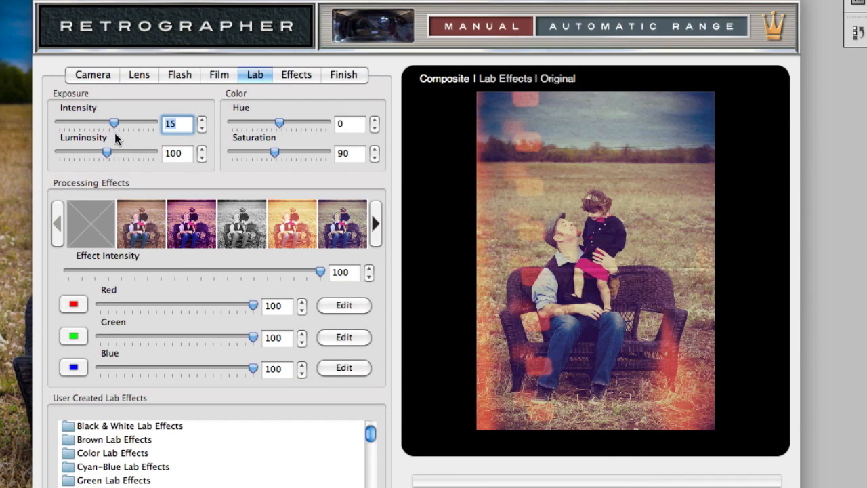
click(117, 150)
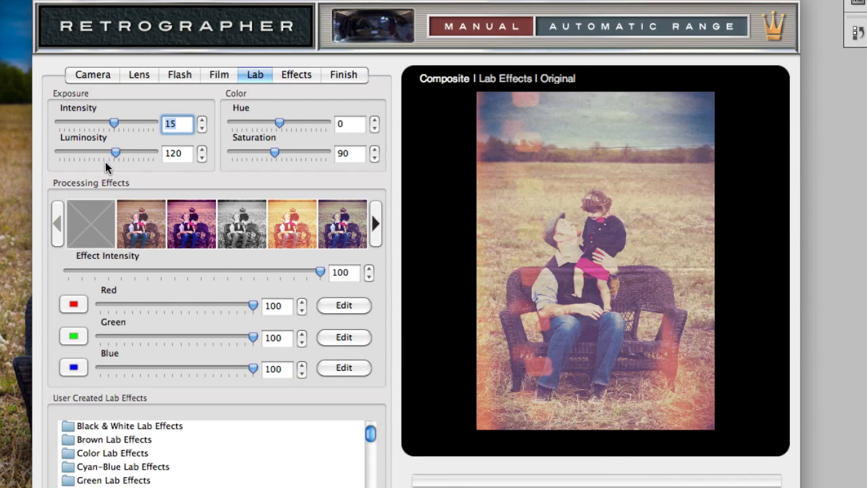
Step: Look through the aging effects, try Eroded and Folded, and apply the Acid_Wash aging to the photo
click(335, 75)
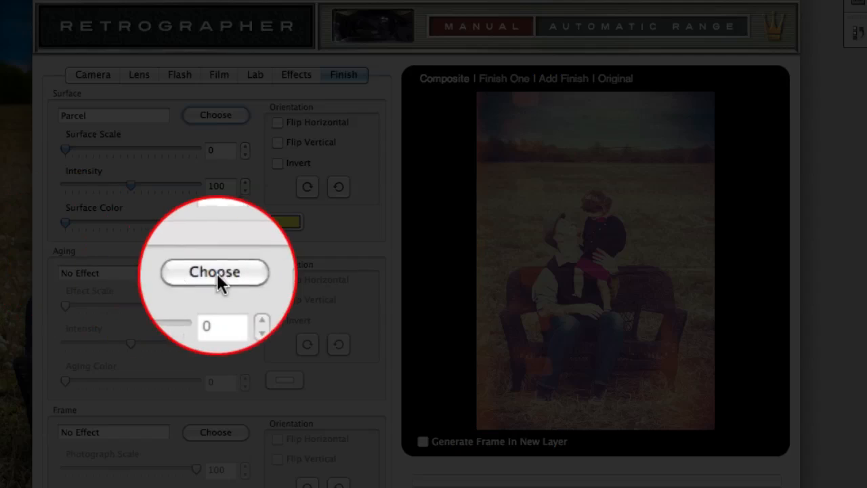
click(216, 274)
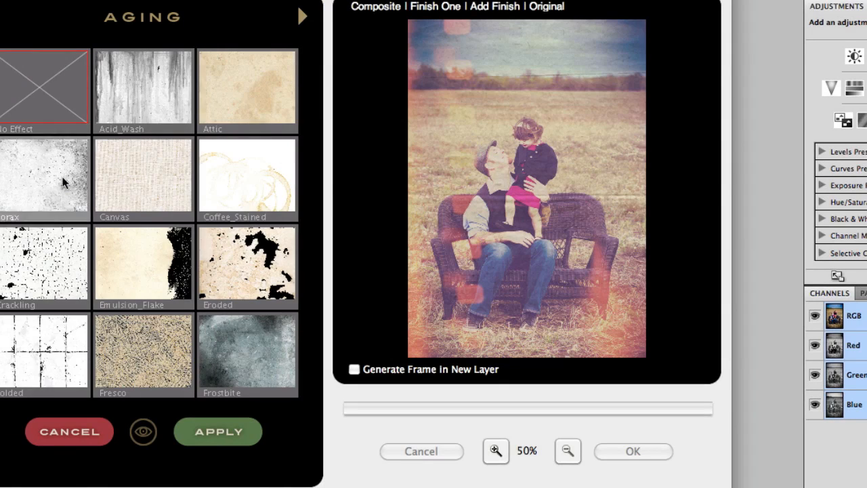
click(300, 18)
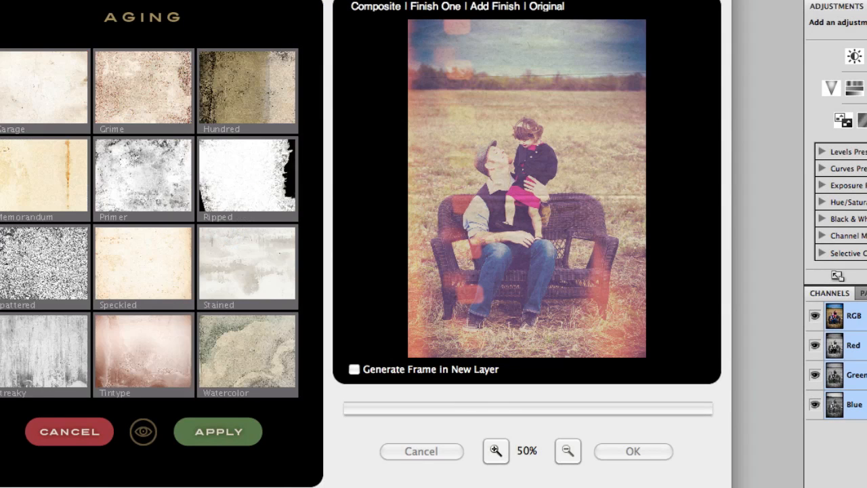
click(0, 17)
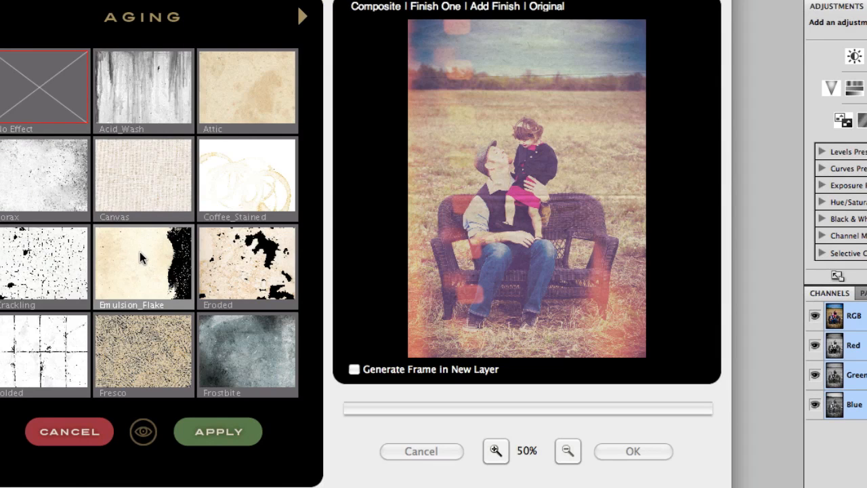
click(233, 302)
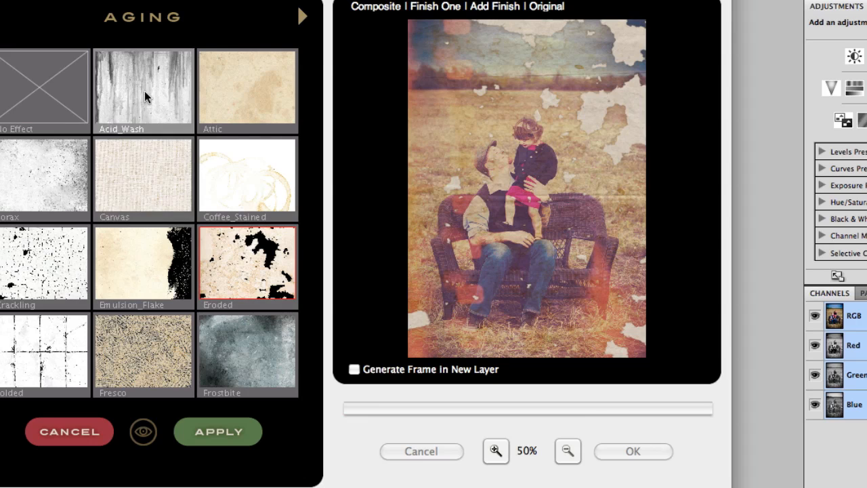
click(137, 128)
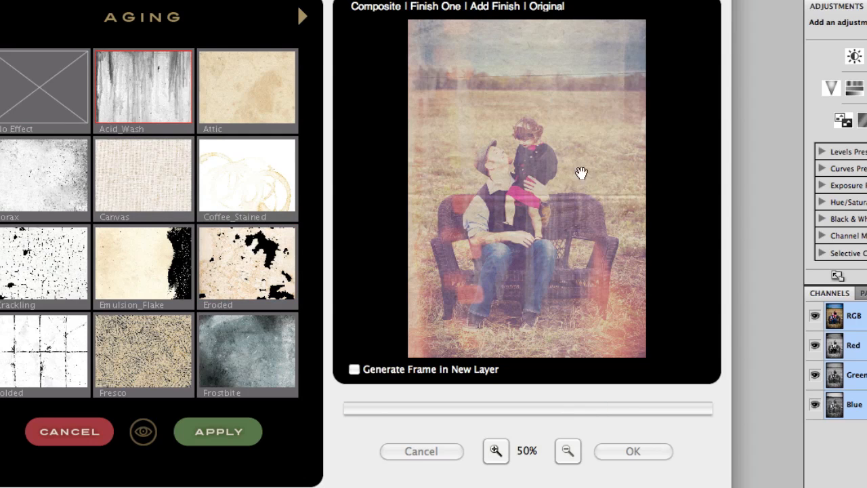
click(41, 356)
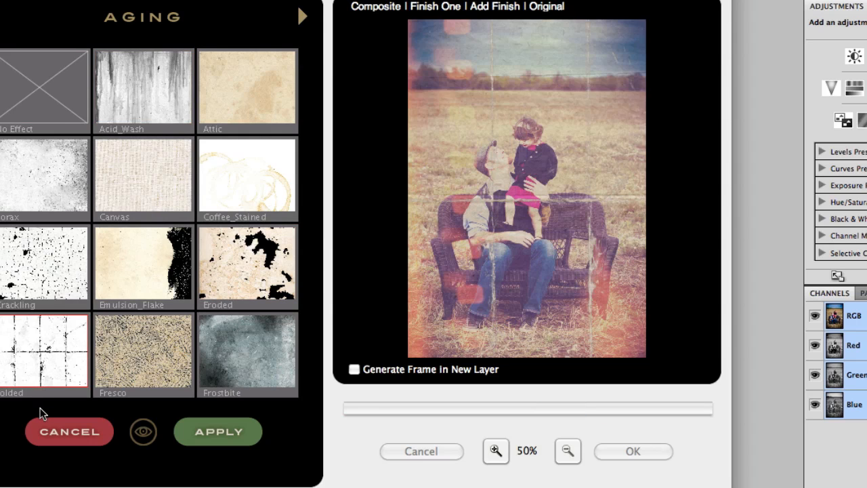
click(138, 114)
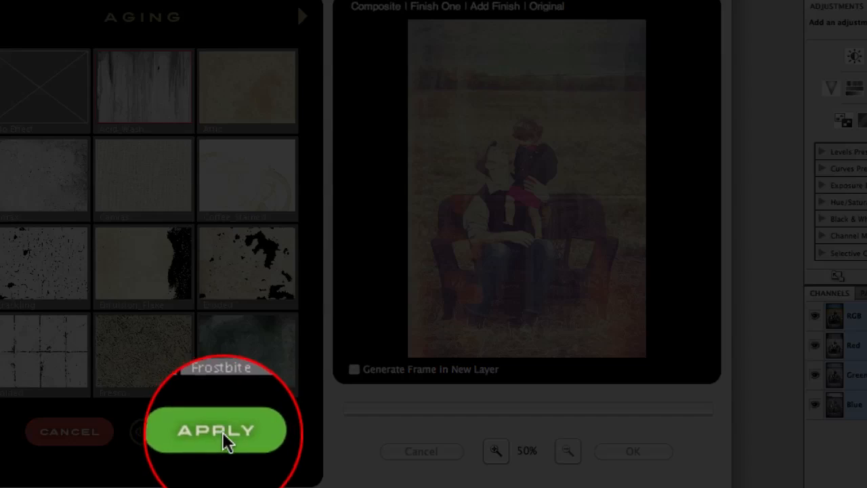
click(220, 431)
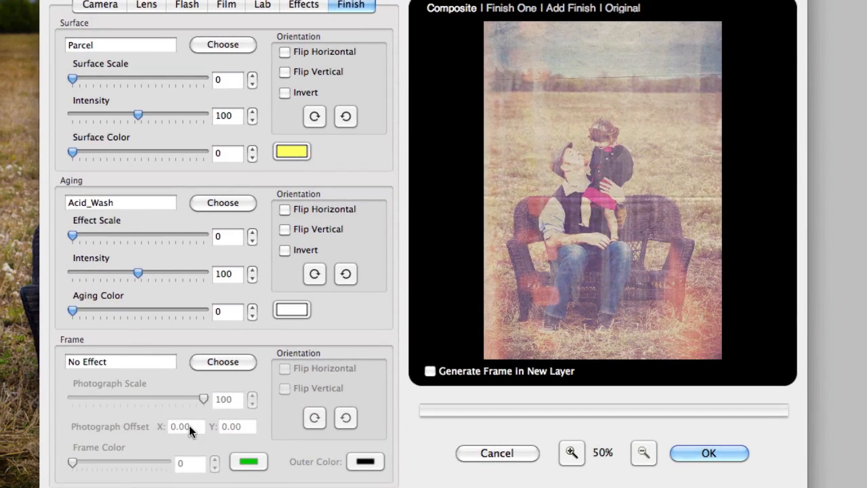
Step: Apply the Scalloped frame to the photo and run the Retrographer filter with the chosen settings
click(218, 363)
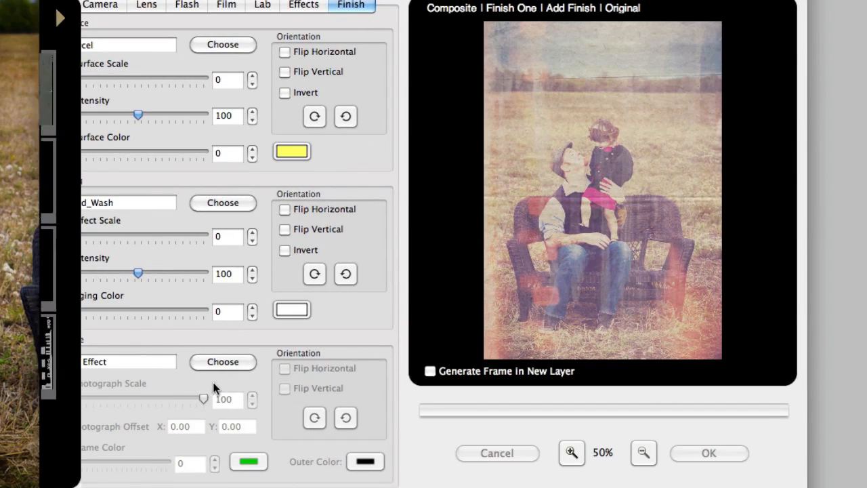
click(377, 21)
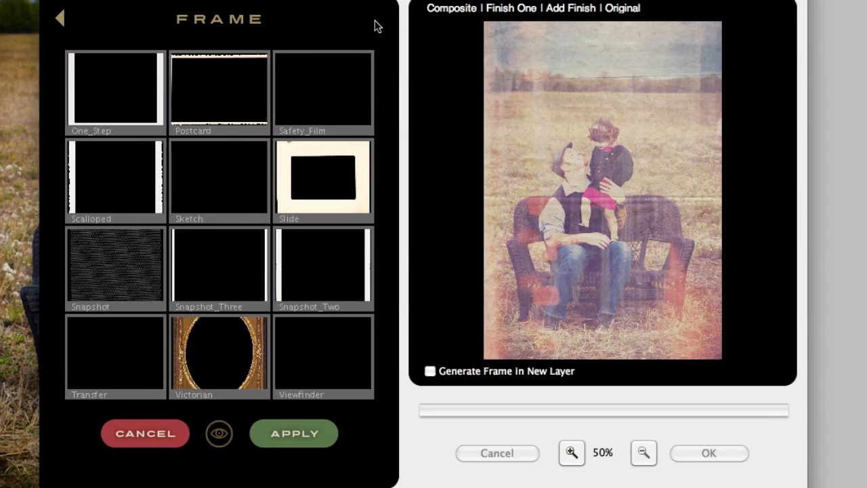
click(217, 116)
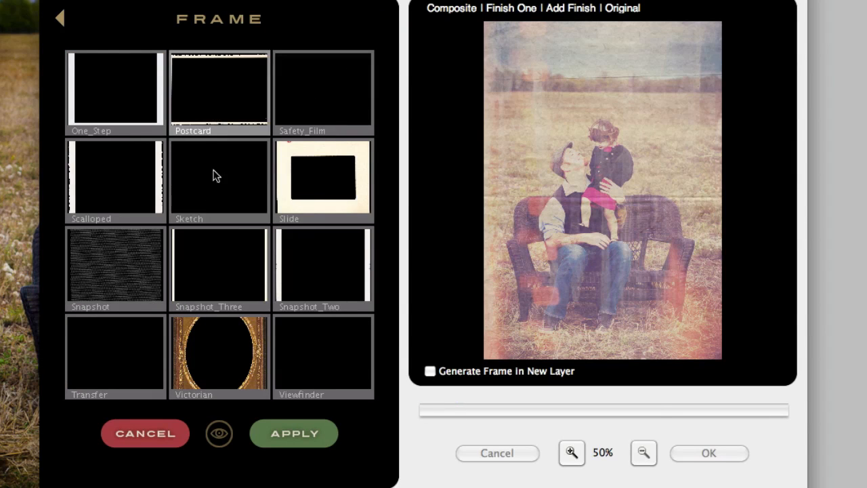
click(139, 205)
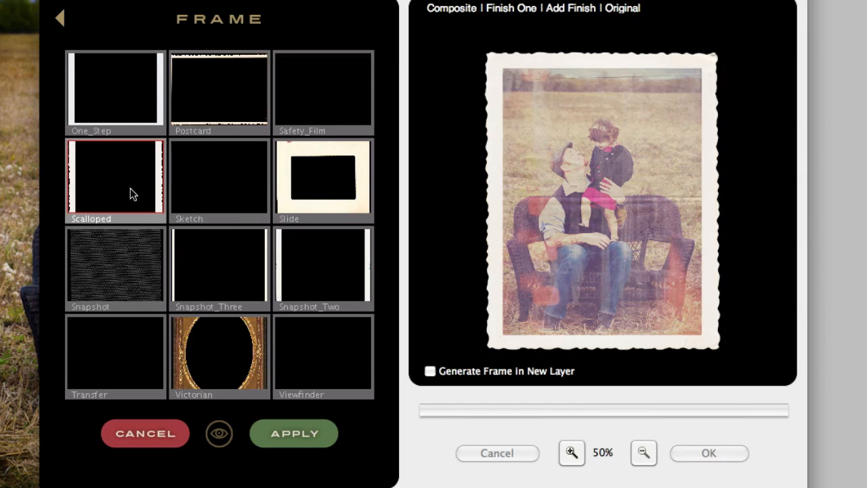
click(306, 436)
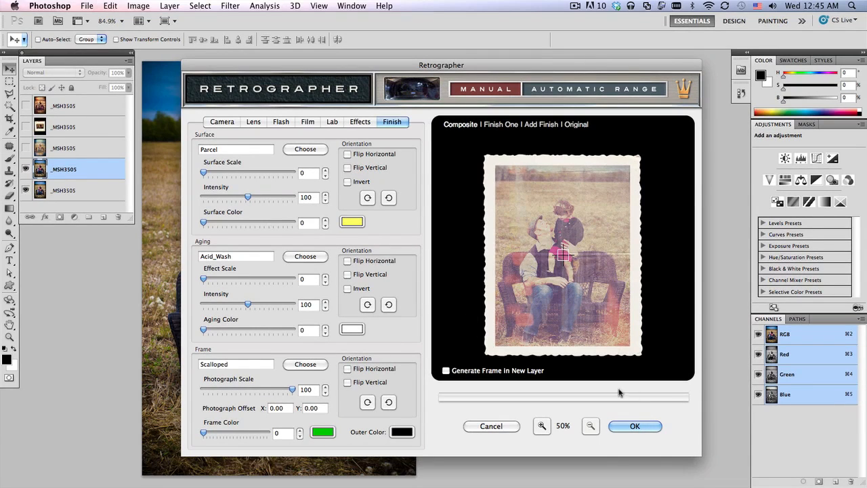
click(634, 427)
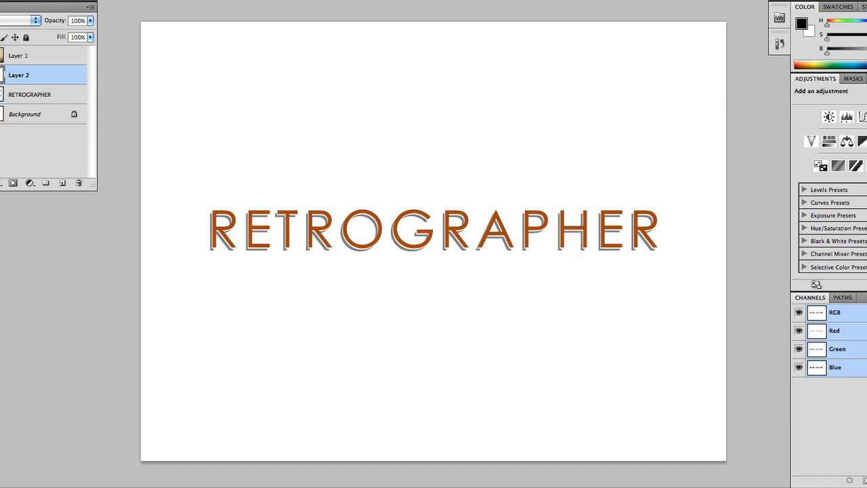
Step: Show Layer 1 over the plain RETROGRAPHER title to view its vintage treatment
click(0, 56)
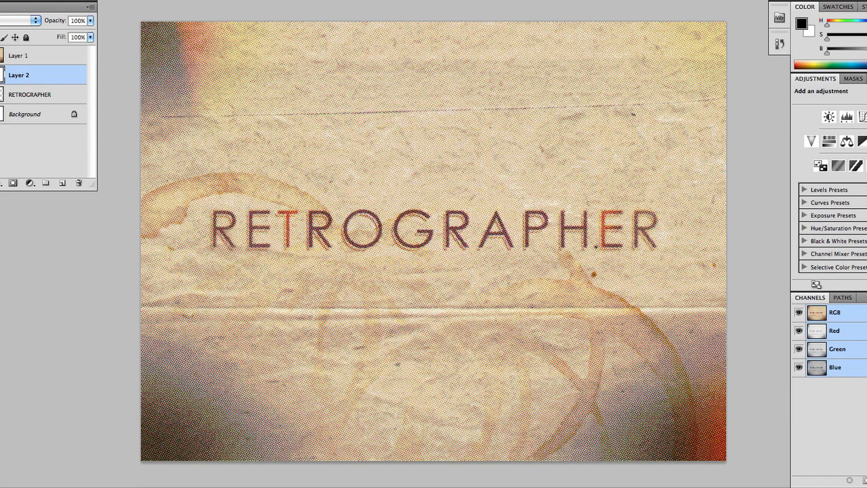